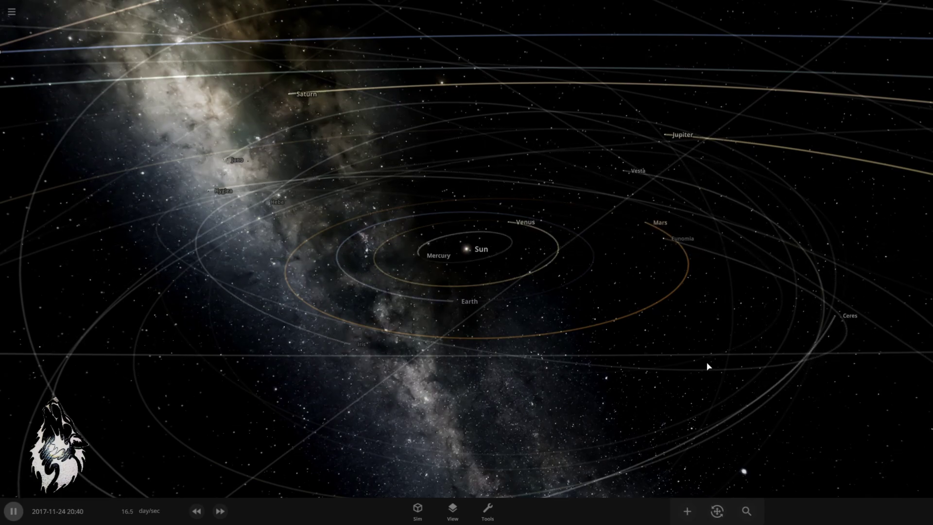
Orbit the solar-system view around the Sun to bring Venus into focus
drag(708, 364, 561, 368)
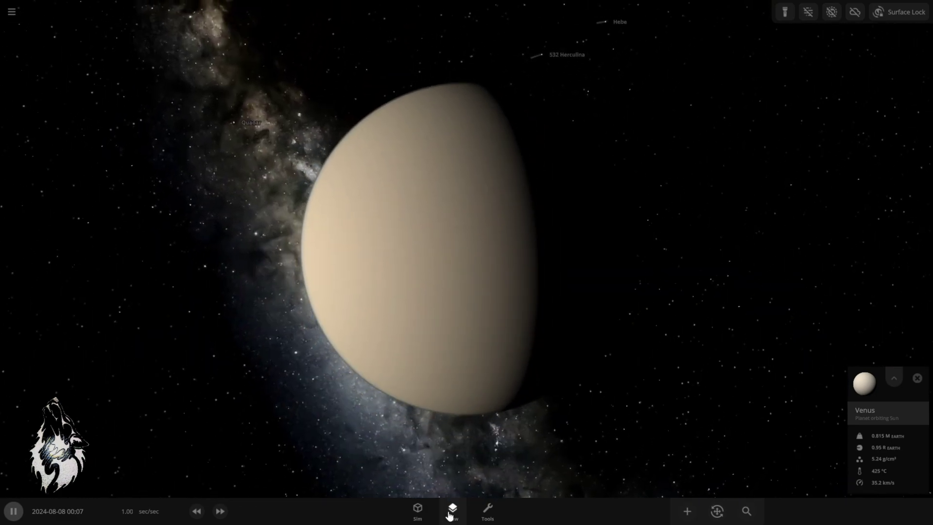
Switch the view lighting to Flash Light and expand Venus's full properties panel
click(450, 515)
click(474, 467)
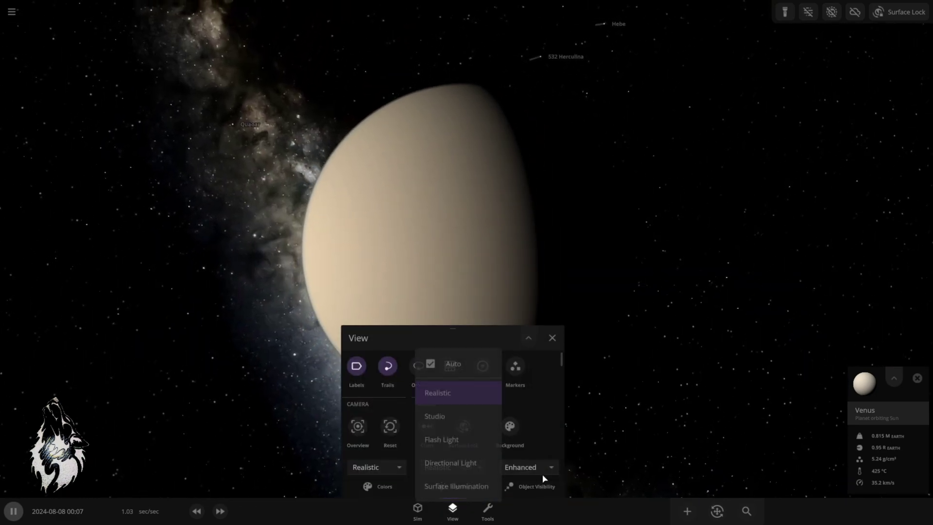
click(468, 446)
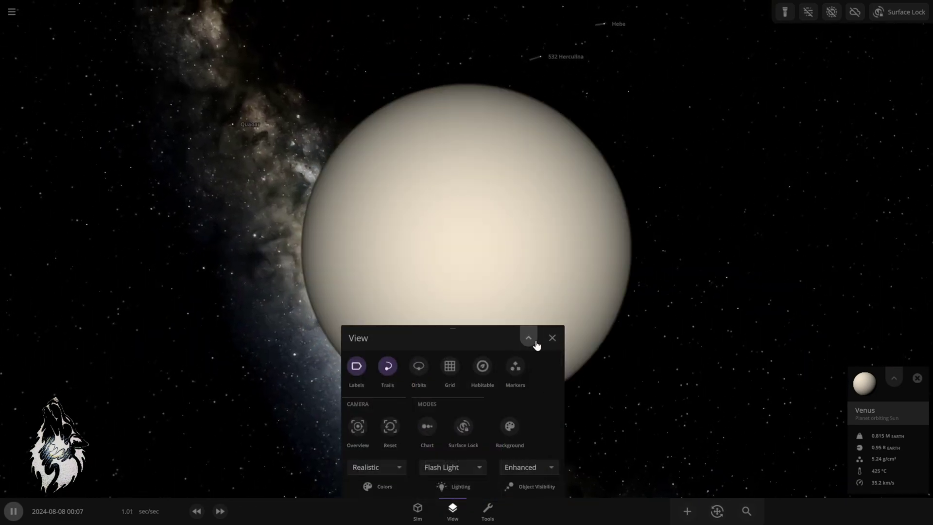
click(551, 337)
click(893, 378)
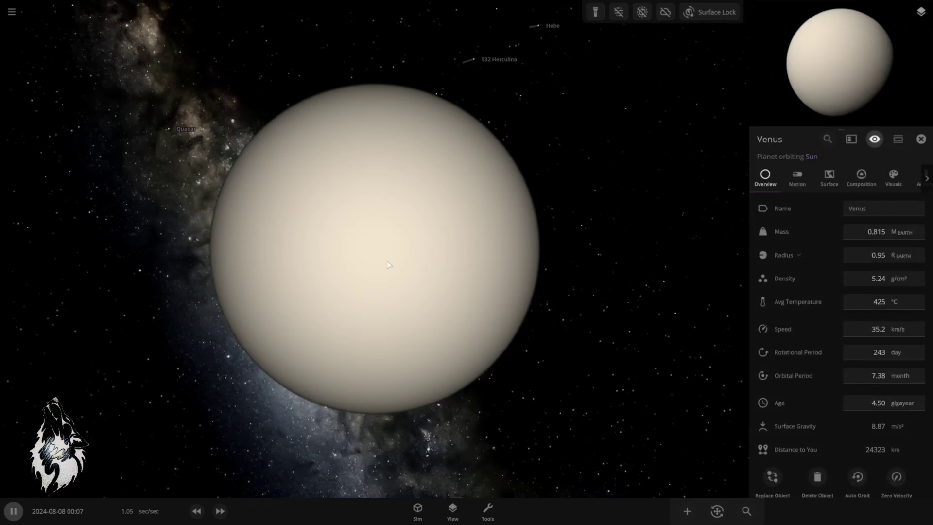
Orbit the camera around the evenly lit Venus to inspect it from several angles
drag(386, 261, 572, 292)
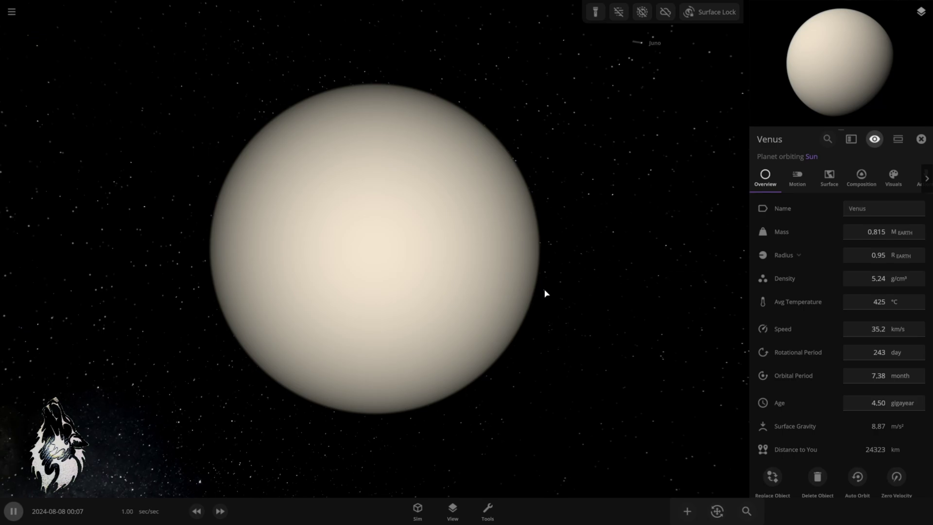
drag(537, 285, 407, 321)
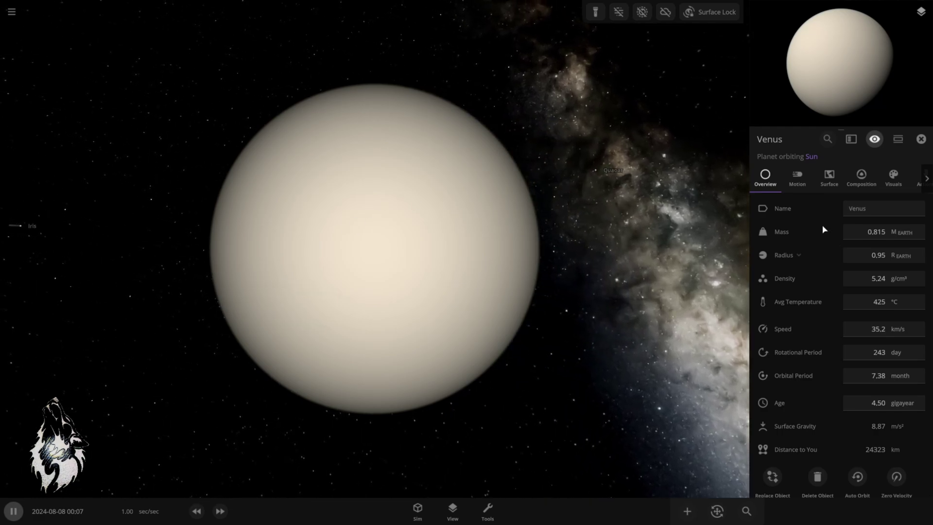
mouse_move(824, 230)
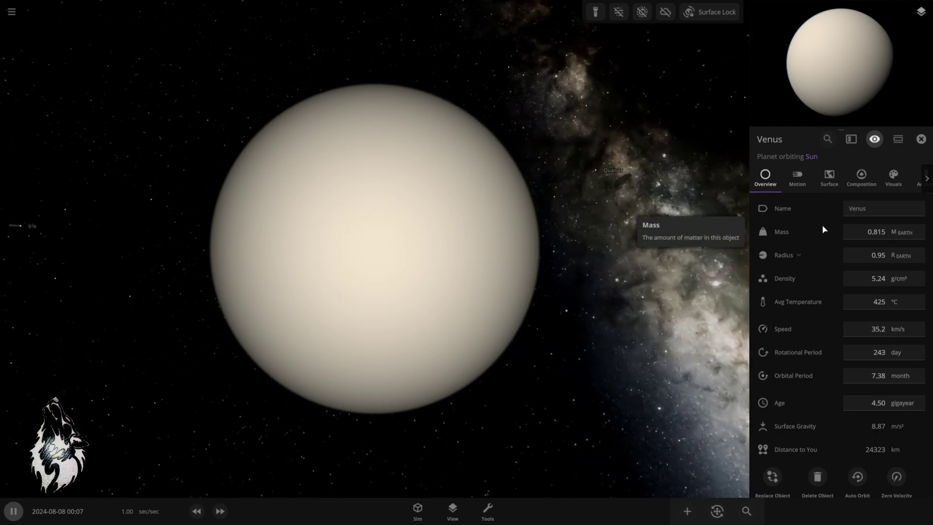
drag(528, 236, 566, 285)
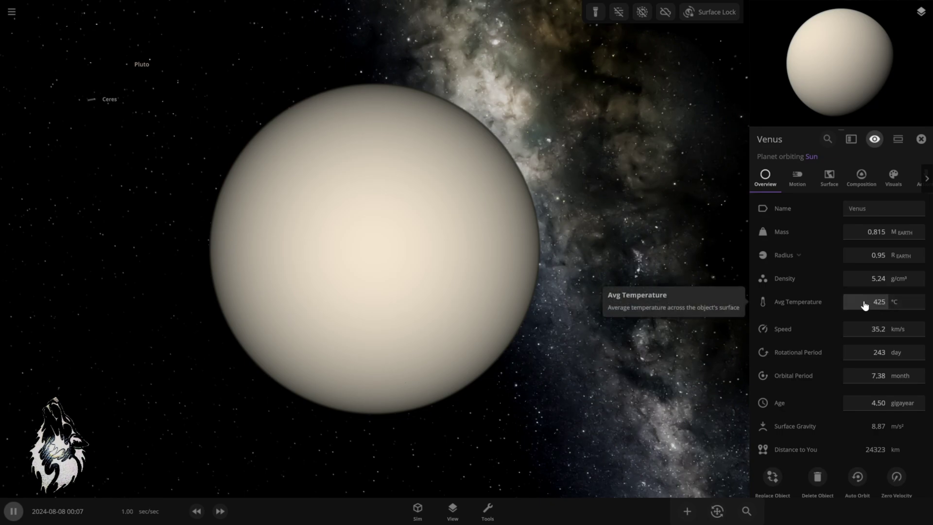
drag(501, 259, 462, 261)
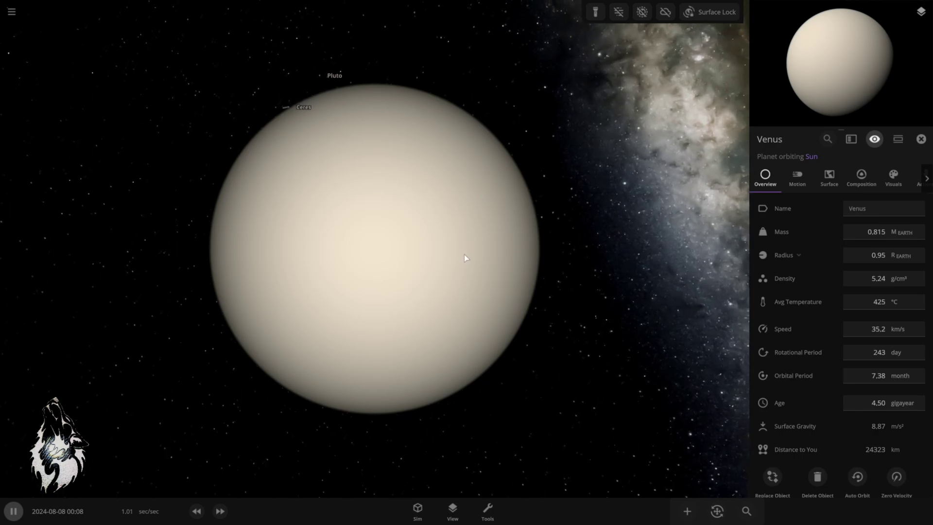
drag(465, 255, 257, 268)
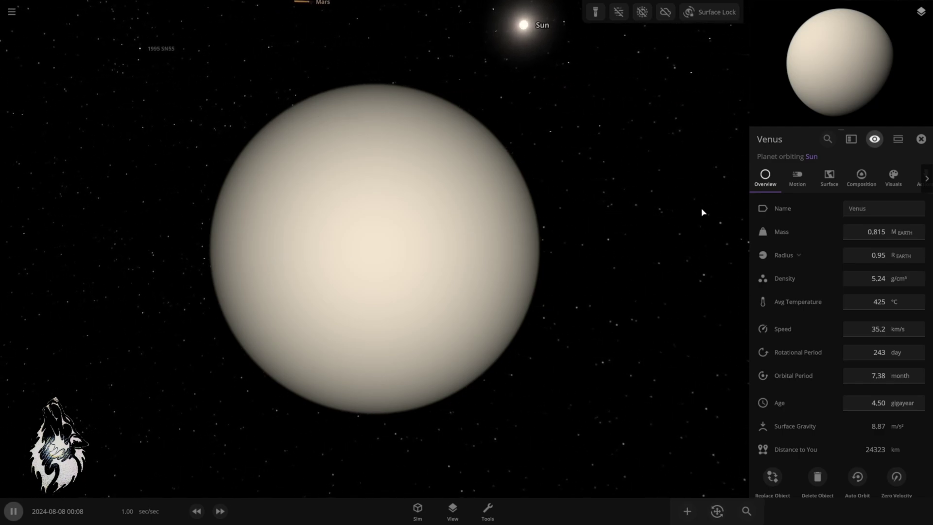
click(831, 180)
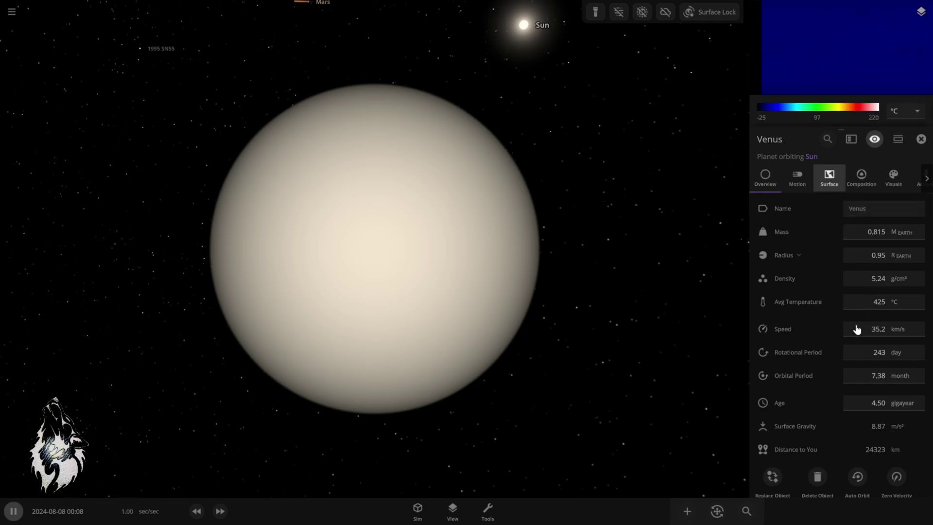
scroll(834, 346, down, 15)
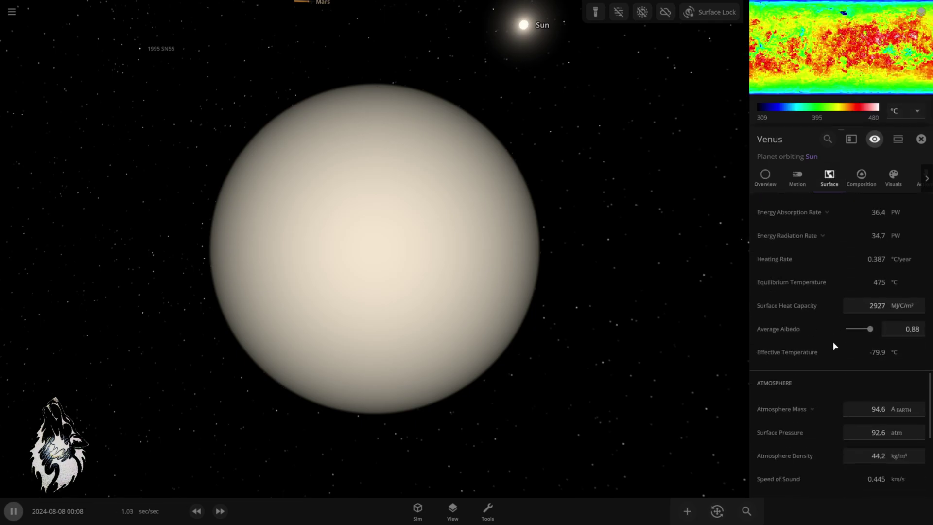
scroll(897, 398, down, 3)
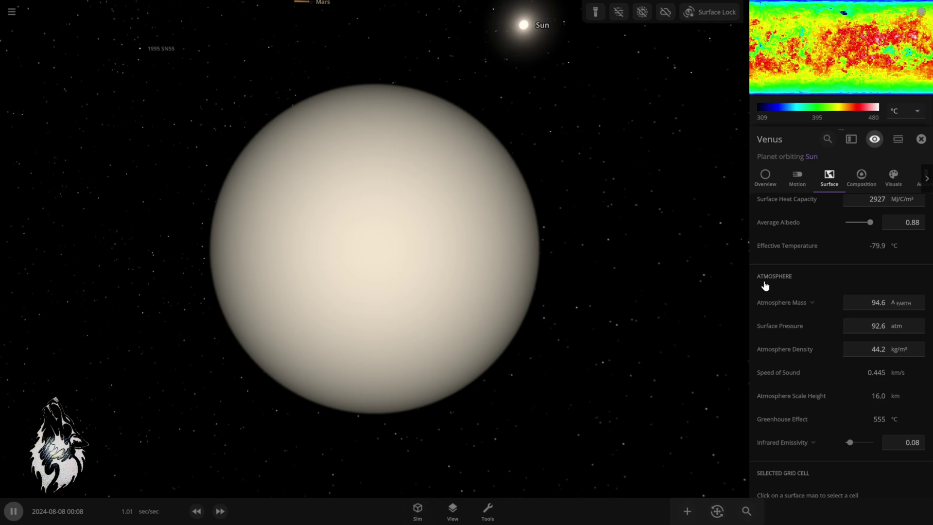
click(765, 176)
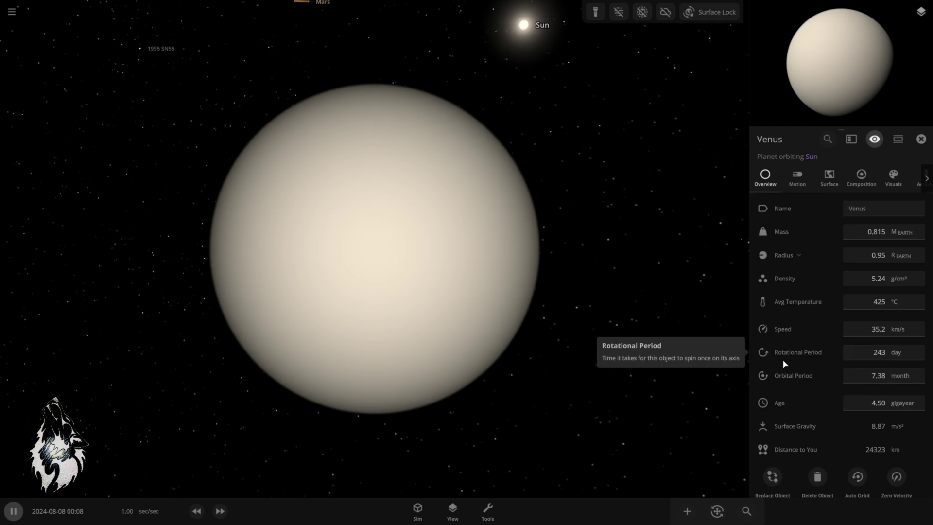
Show Venus's orbital period in days, so it reads 225 days
click(902, 381)
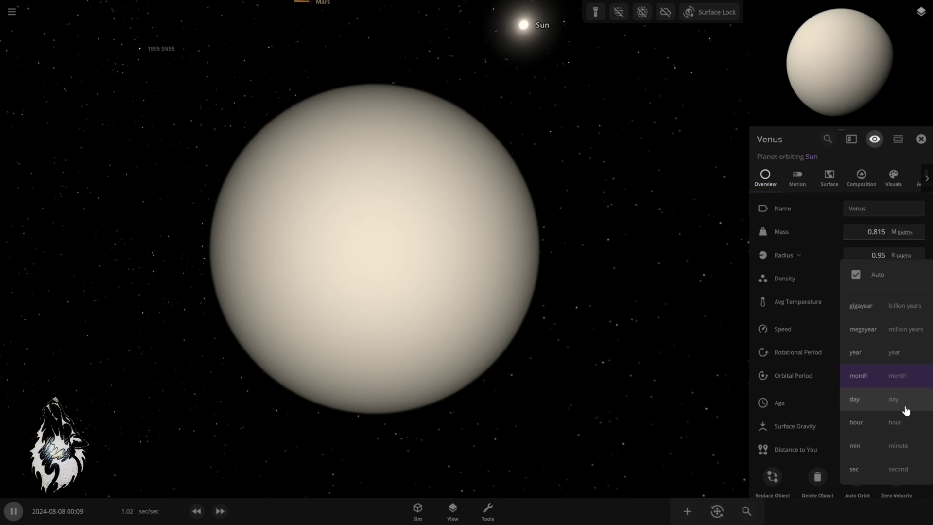
click(877, 407)
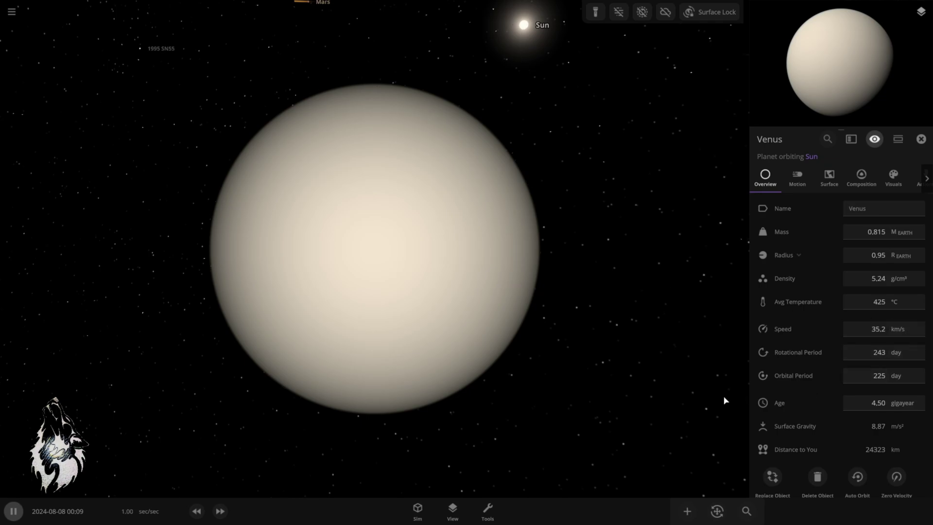
Light Venus fully with the Flashlight toolbar button
drag(527, 272, 562, 266)
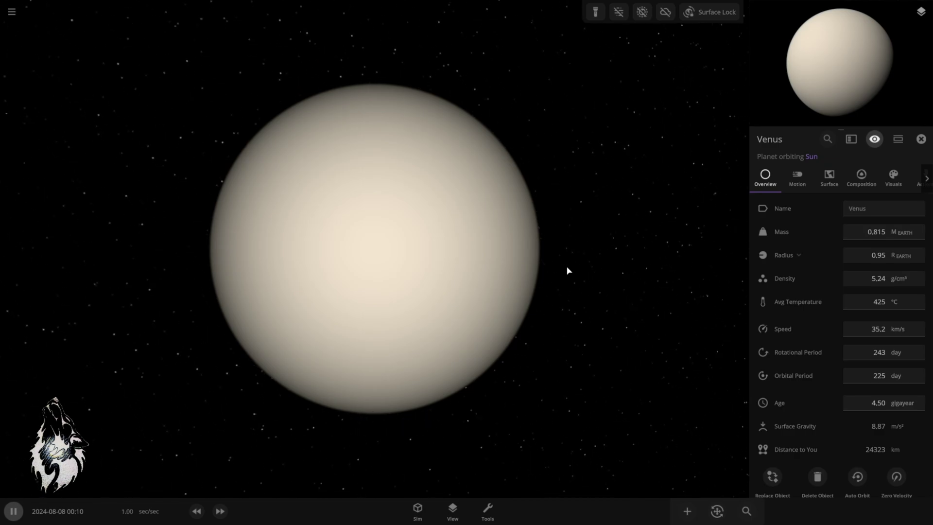
scroll(564, 266, down, 5)
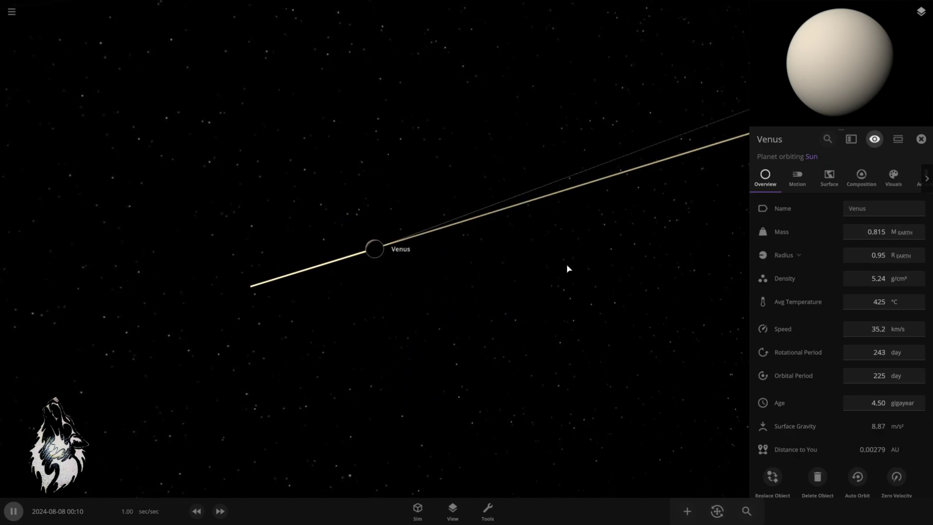
scroll(568, 269, up, 3)
scroll(568, 269, up, 5)
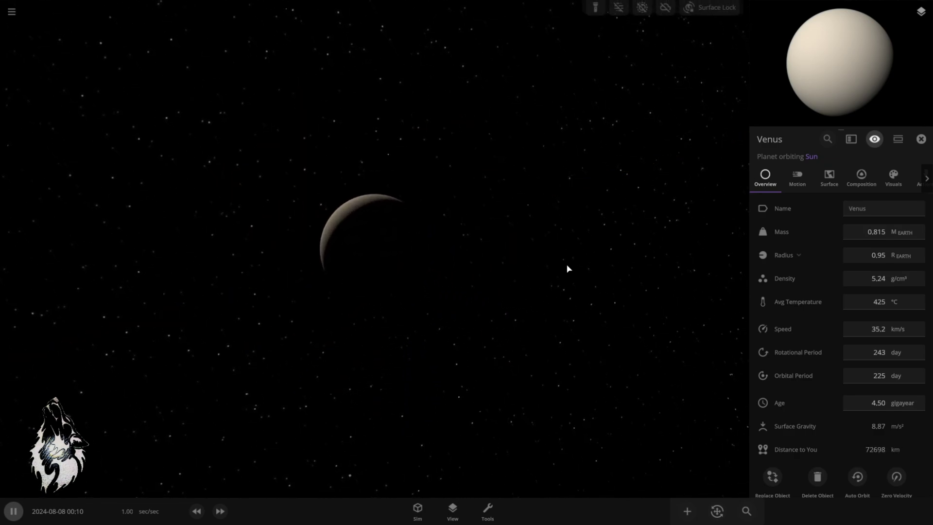
click(595, 12)
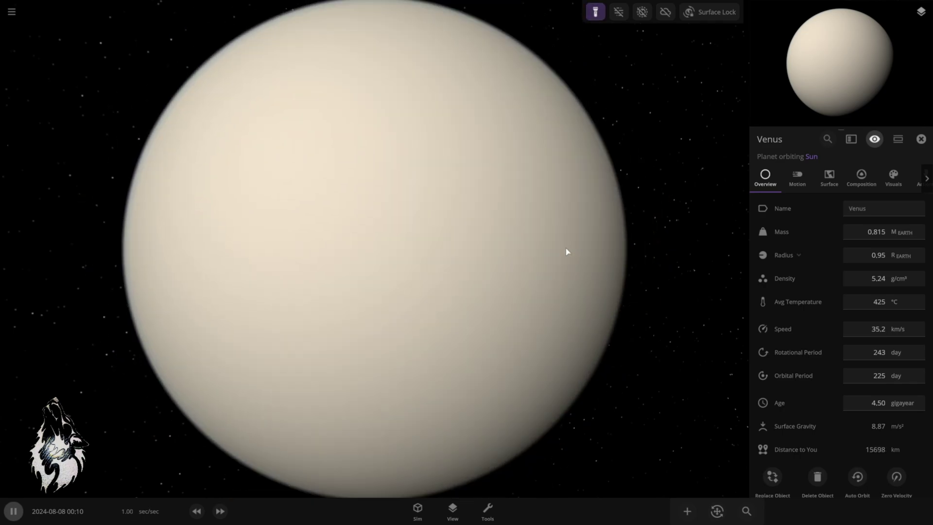
scroll(566, 251, down, 3)
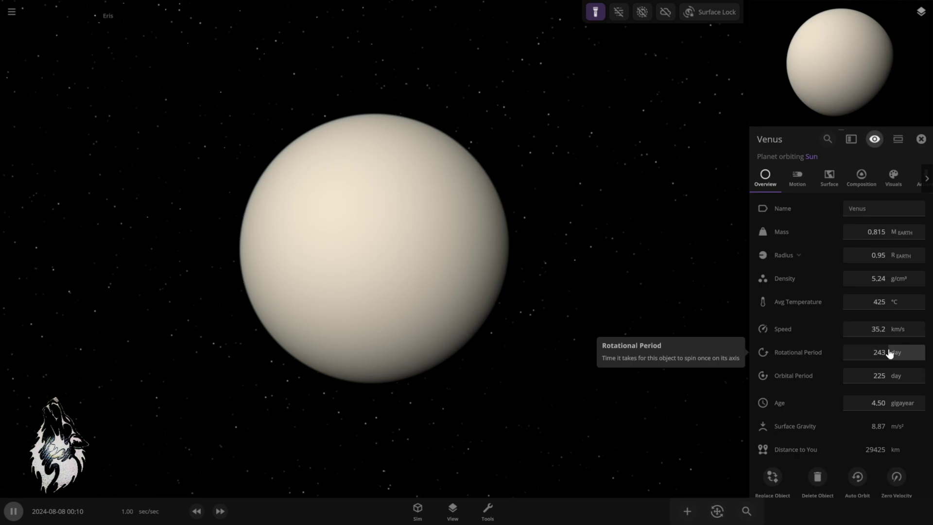
Set Venus's atmosphere mass to 1 Earth on the Surface tab
click(832, 181)
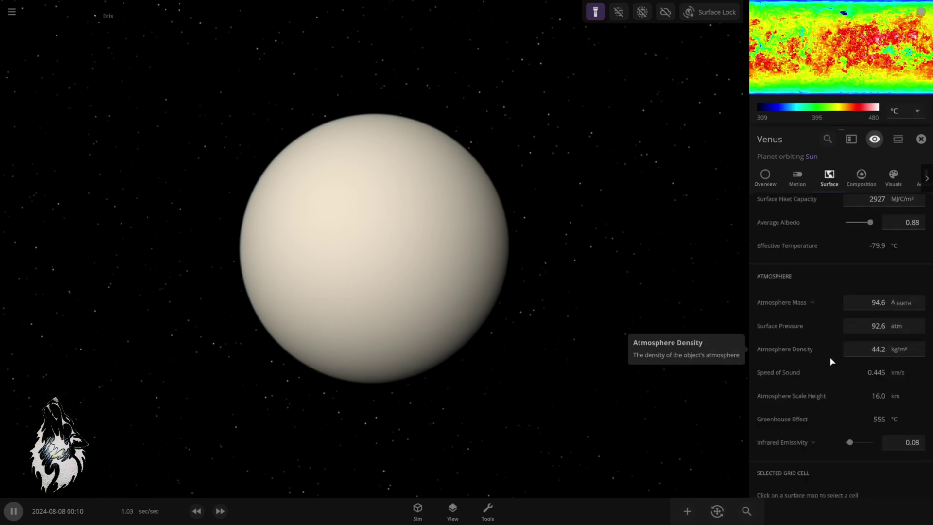
click(874, 305)
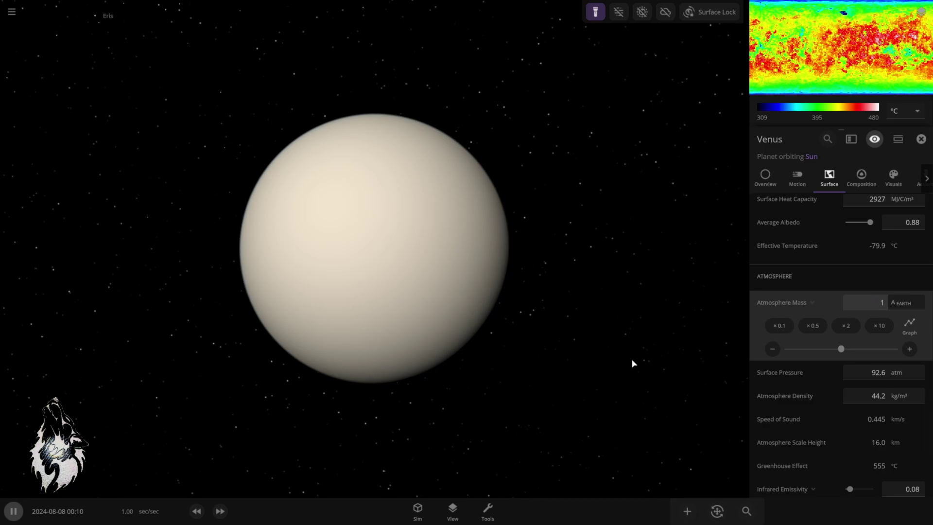
text(1)
key(Return)
View the cloudless pinkish surface, then return to Venus's Overview tab
drag(488, 268, 573, 198)
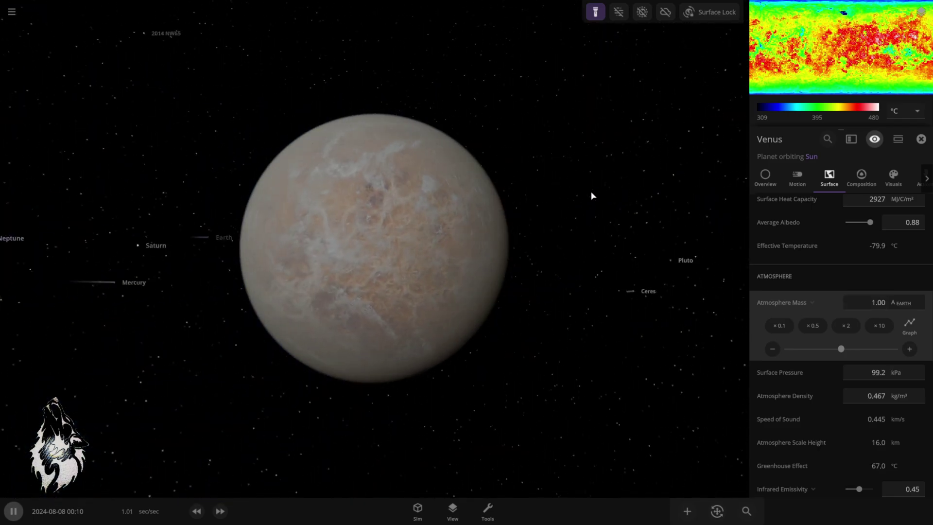
scroll(433, 273, up, 3)
scroll(432, 273, down, 4)
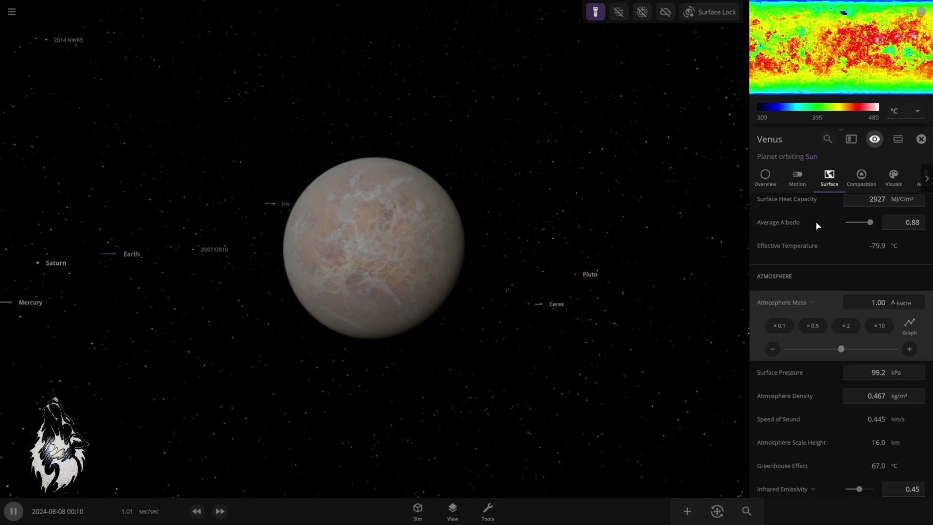
click(766, 178)
scroll(476, 328, up, 3)
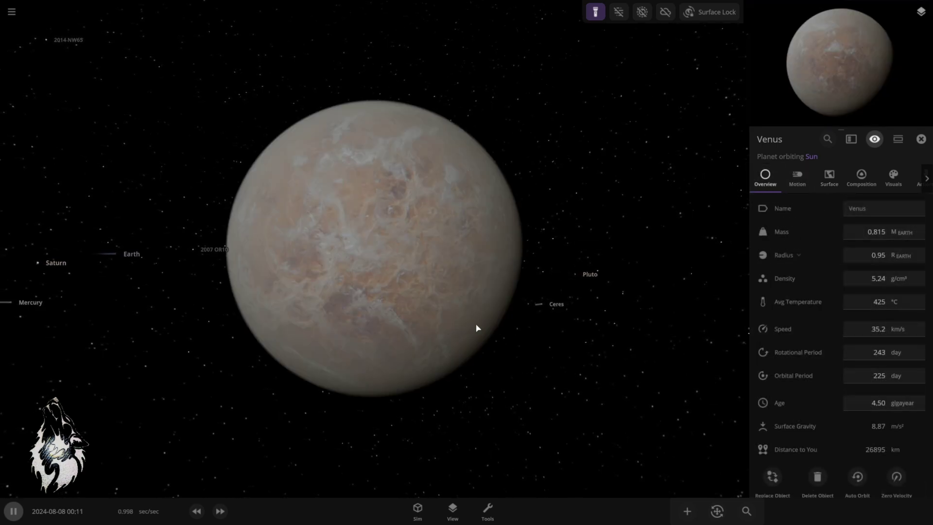
Open the Add catalogue and list its asteroids and comets category
click(686, 510)
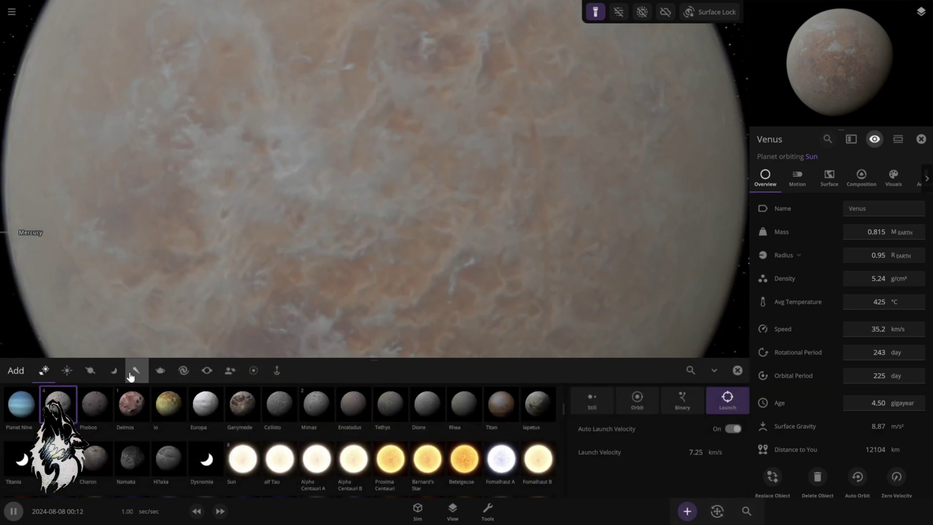
click(135, 372)
scroll(250, 318, down, 3)
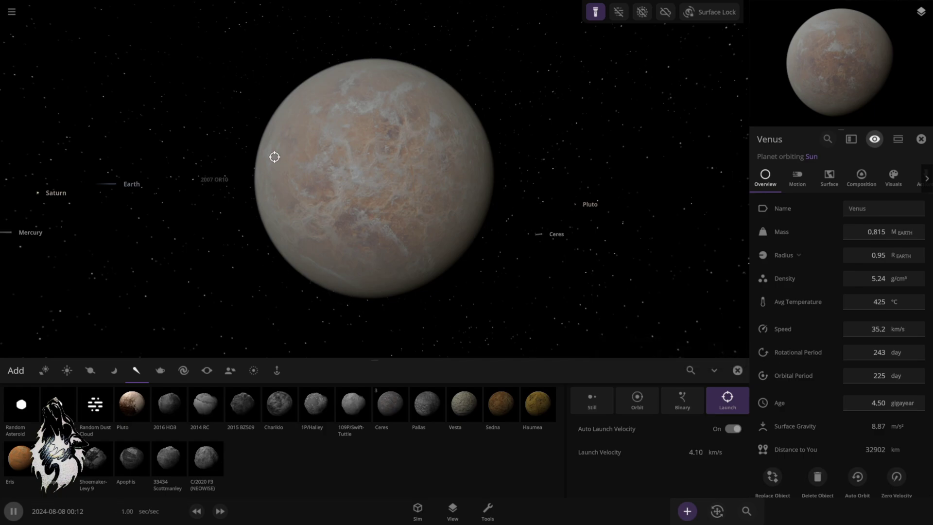
Raise the simulation speed, then lower the target speed to 182 sec/sec
click(220, 511)
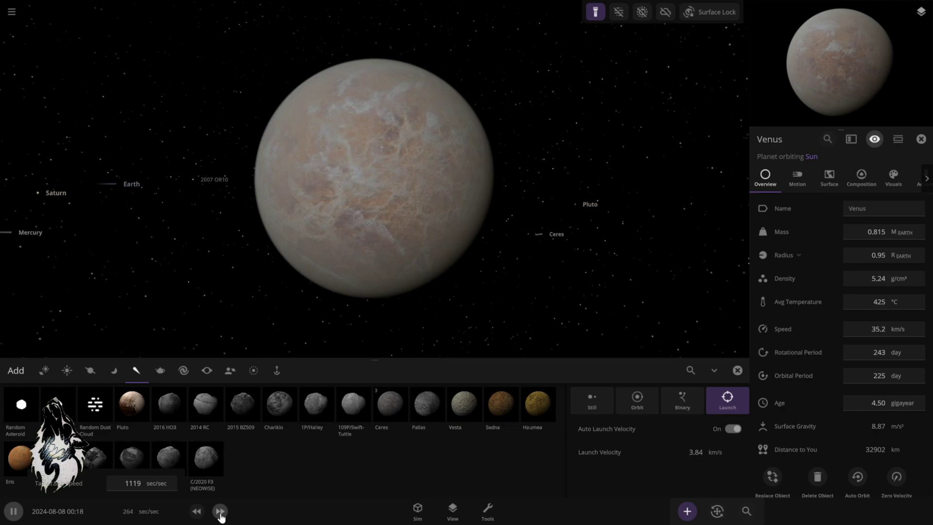
click(220, 511)
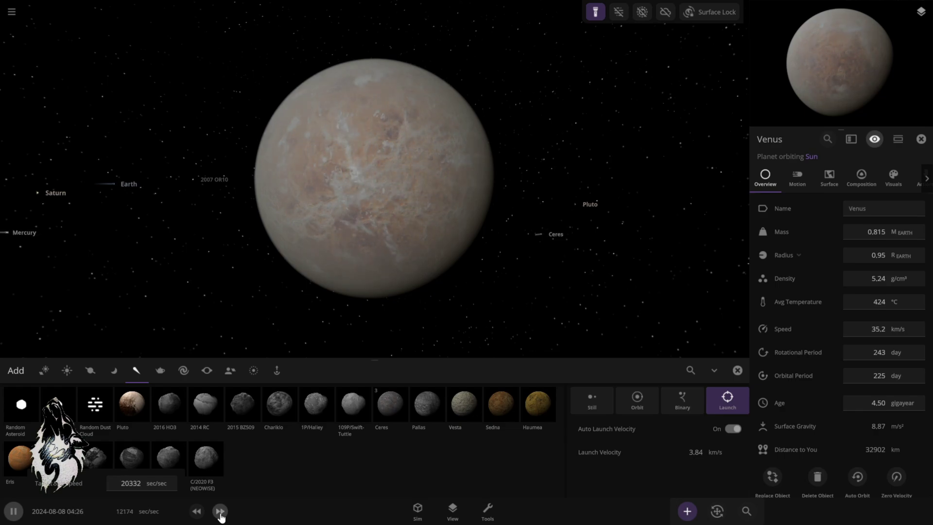
click(220, 512)
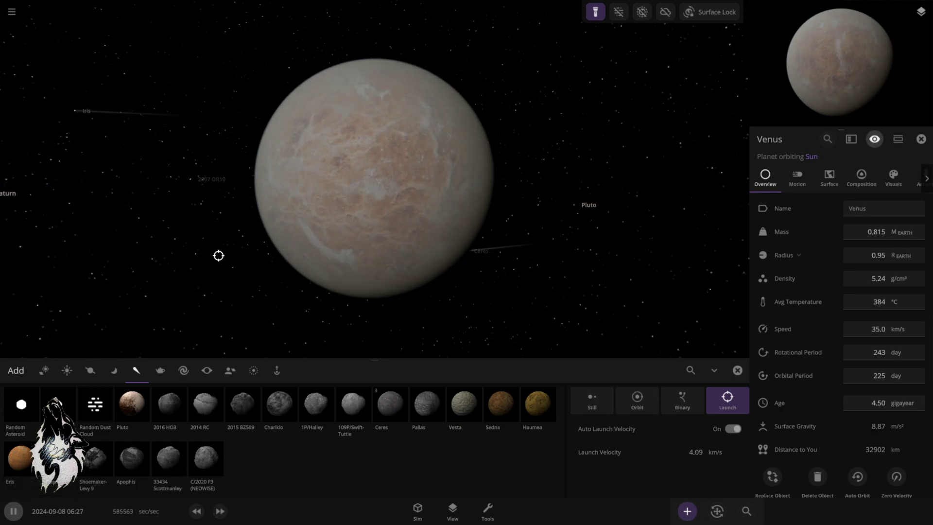
click(196, 512)
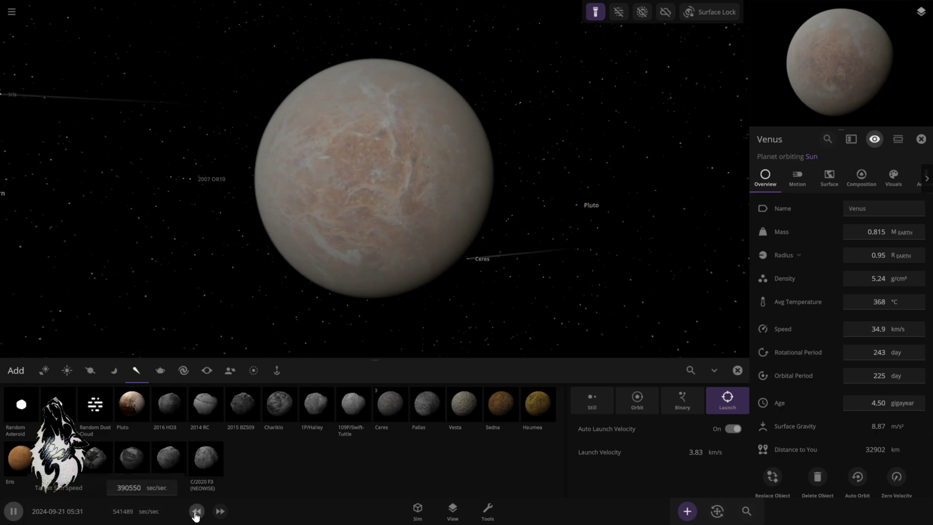
click(197, 511)
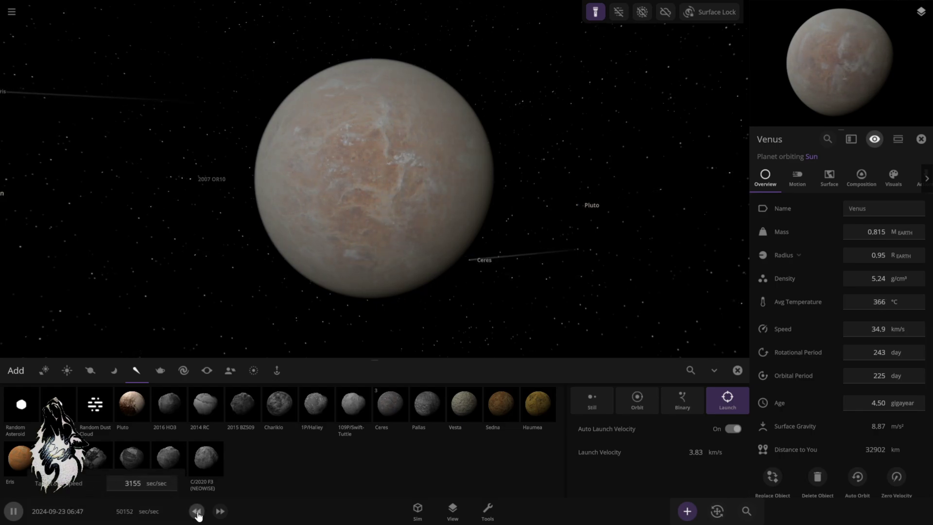
Pause the simulation and launch a Random Asteroid toward Venus
click(13, 511)
scroll(244, 308, up, 5)
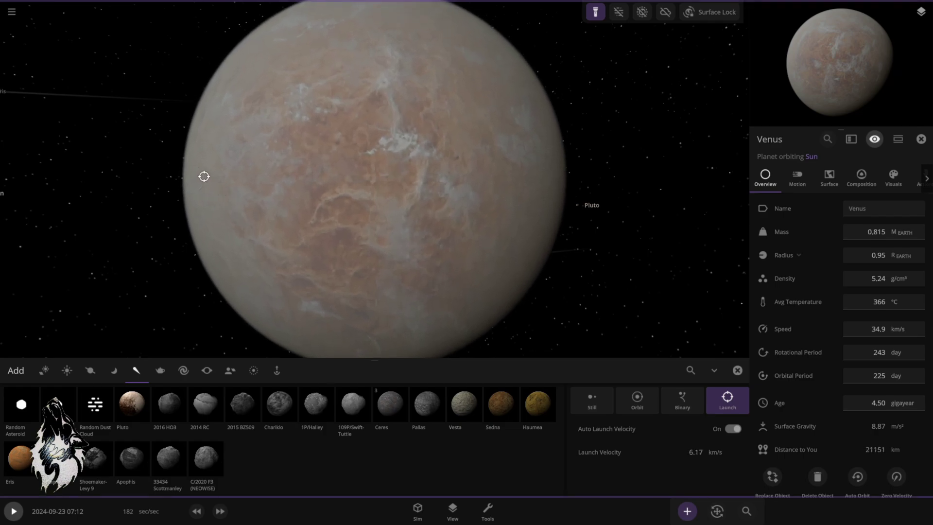
click(21, 404)
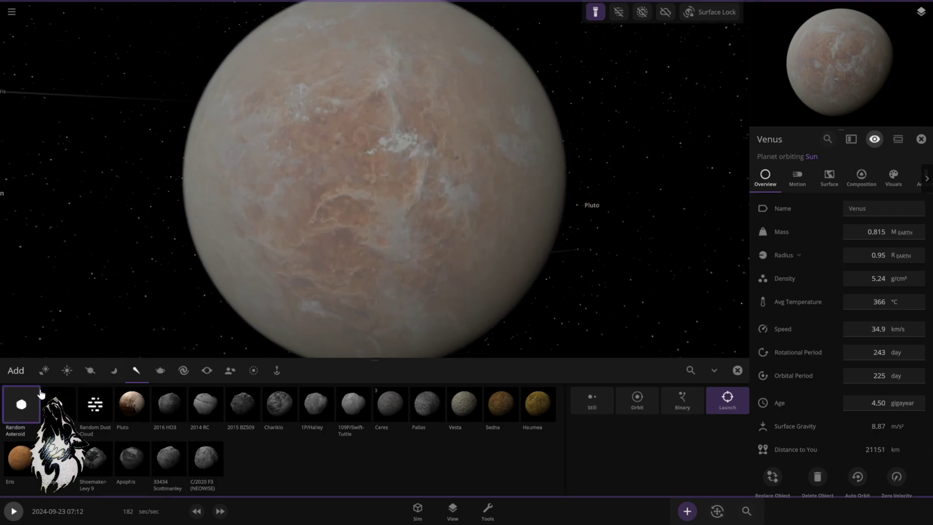
click(208, 186)
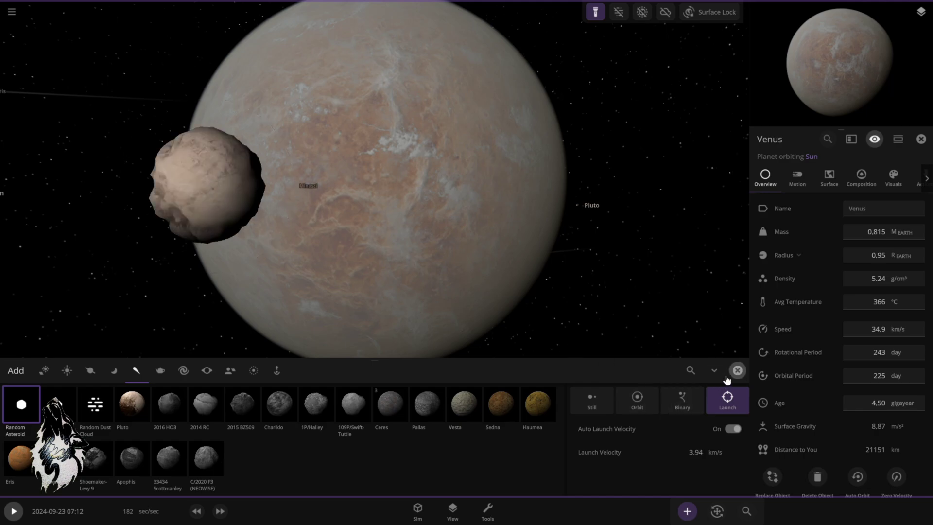
key(Escape)
Select the new moon Minasci and fly the camera to it
click(308, 255)
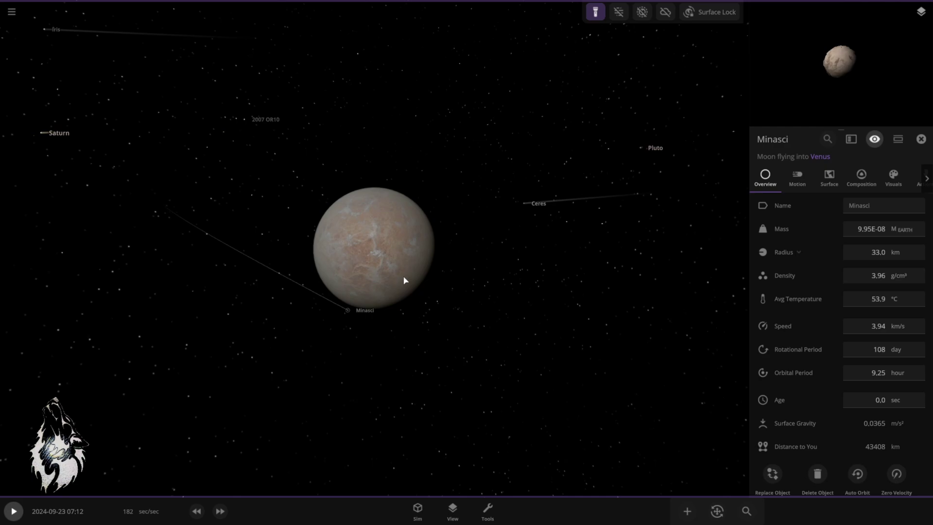
scroll(388, 301, up, 8)
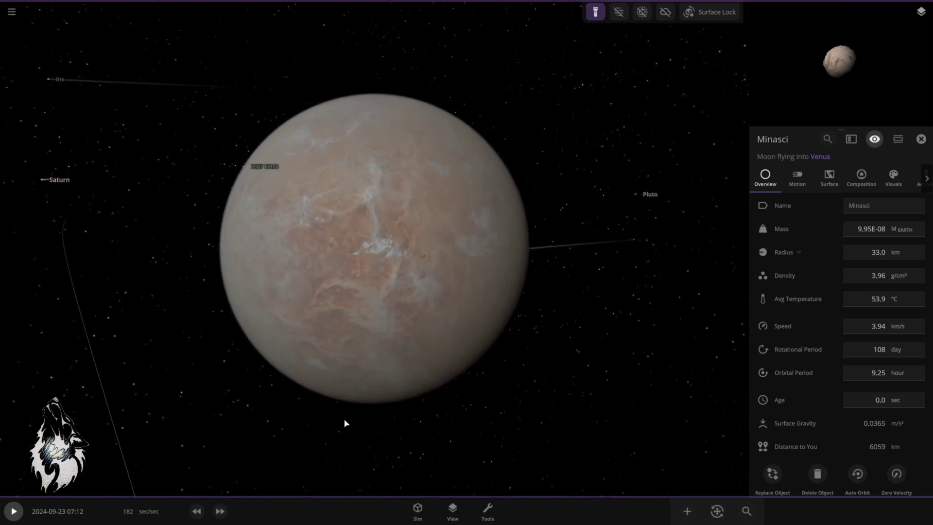
scroll(350, 391, down, 5)
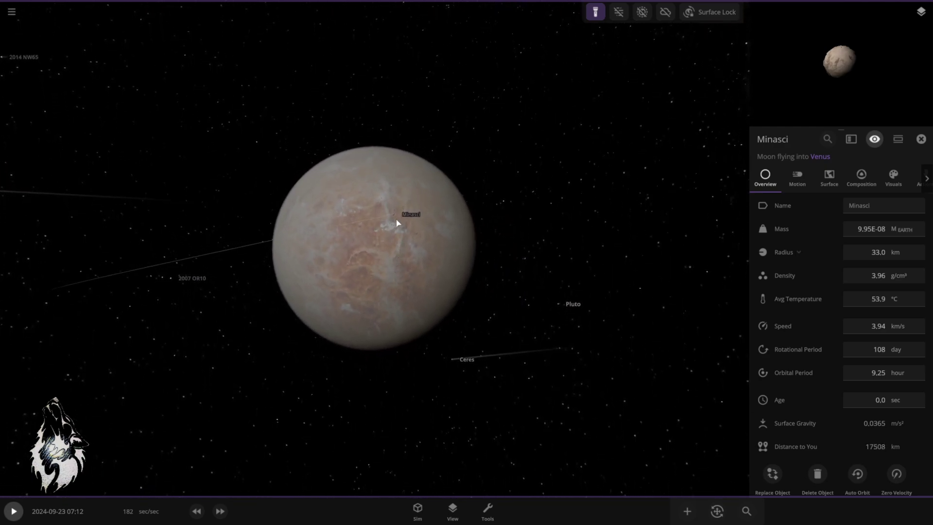
click(396, 216)
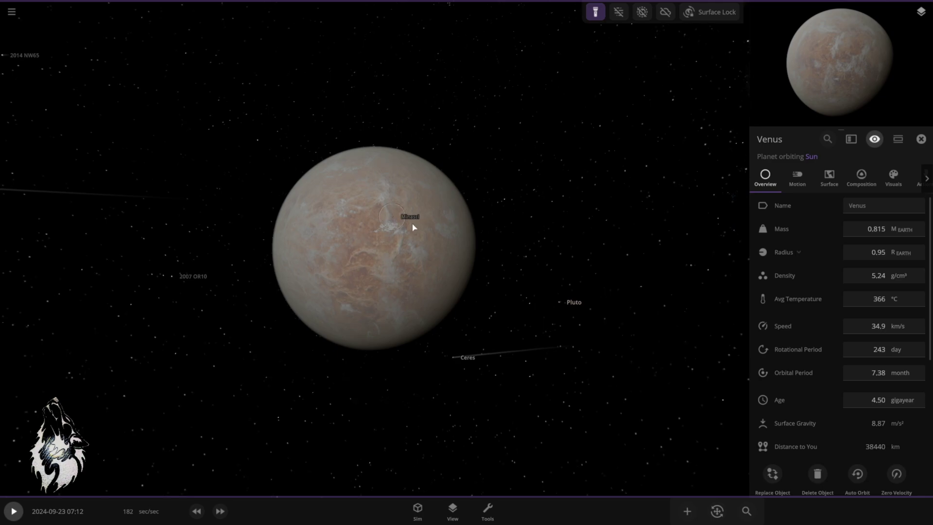
scroll(407, 244, up, 3)
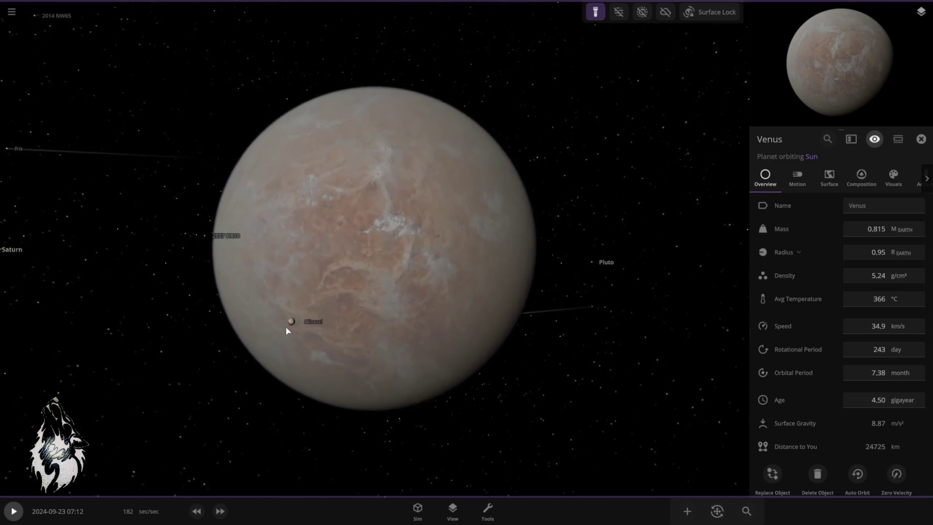
double_click(291, 322)
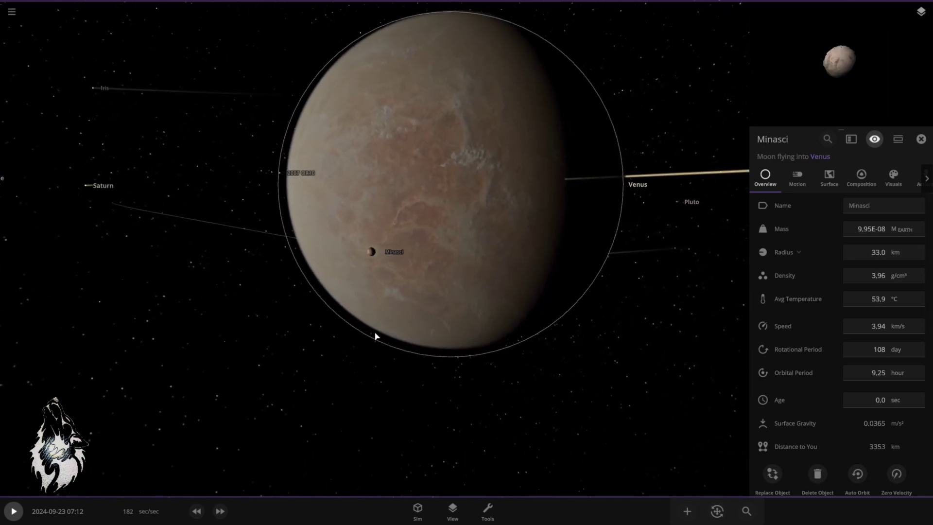
Multiply Minasci's mass by ten to reach 9.95E-05 Earth masses
click(875, 233)
click(878, 252)
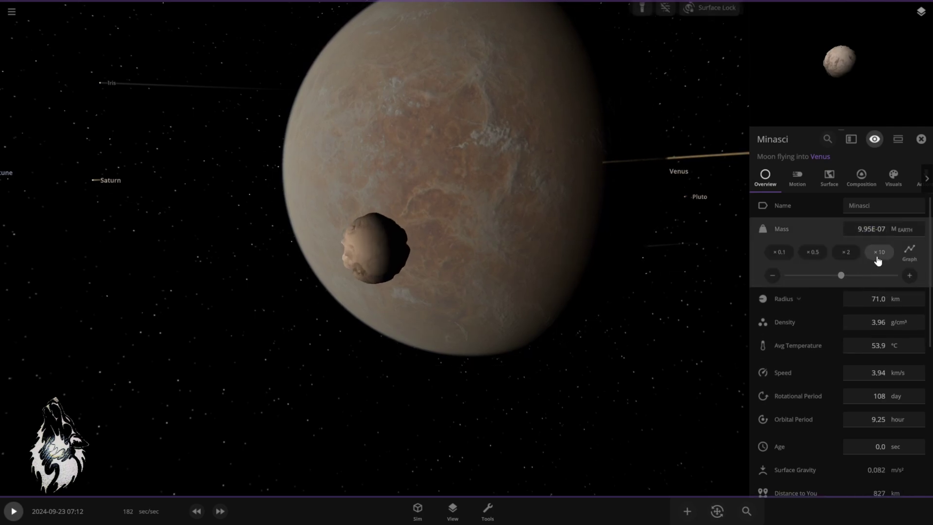
click(878, 251)
scroll(678, 286, down, 5)
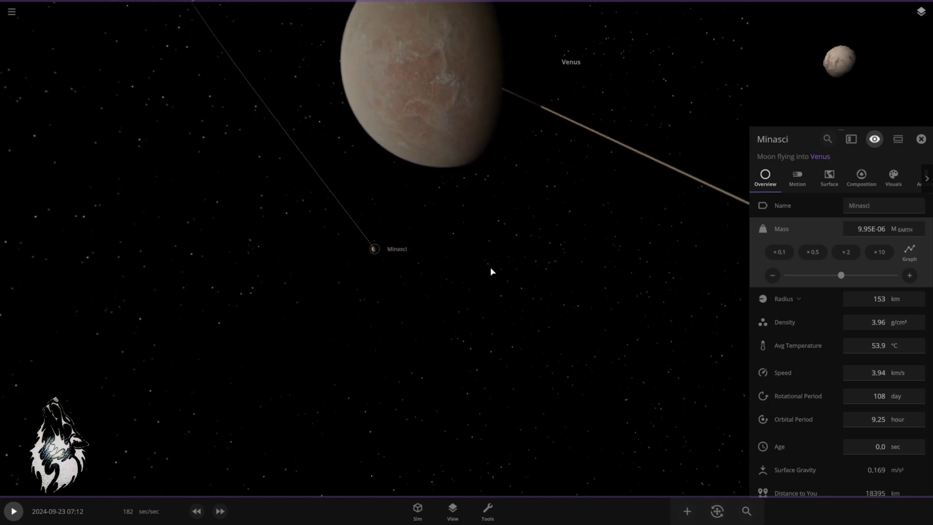
scroll(492, 271, down, 5)
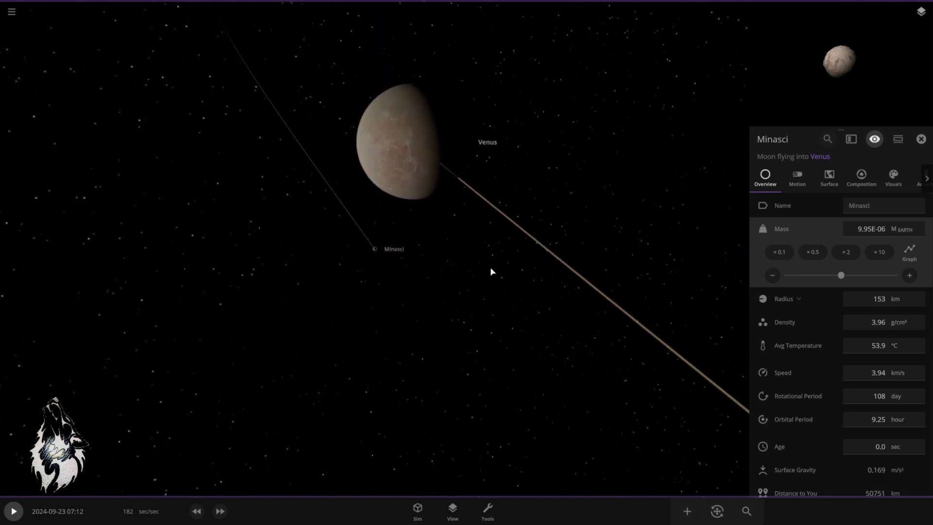
scroll(491, 271, up, 2)
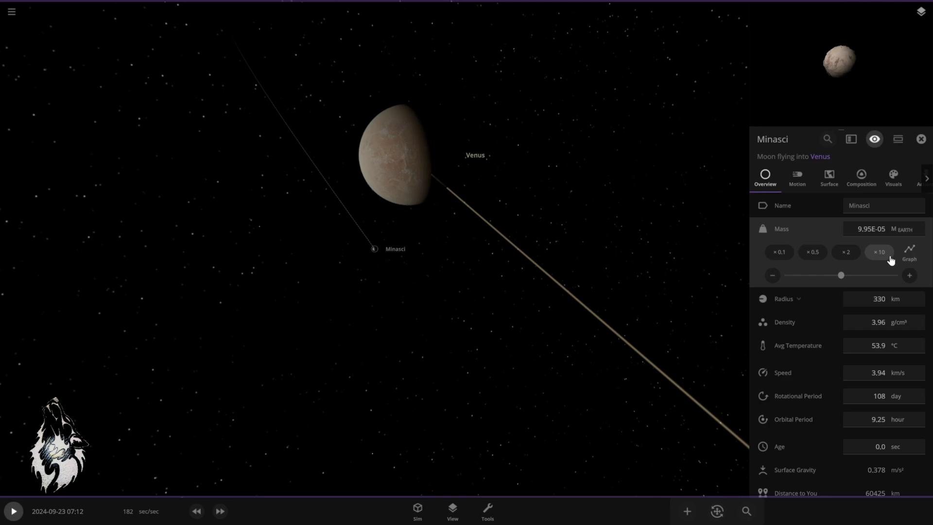
drag(632, 282, 440, 244)
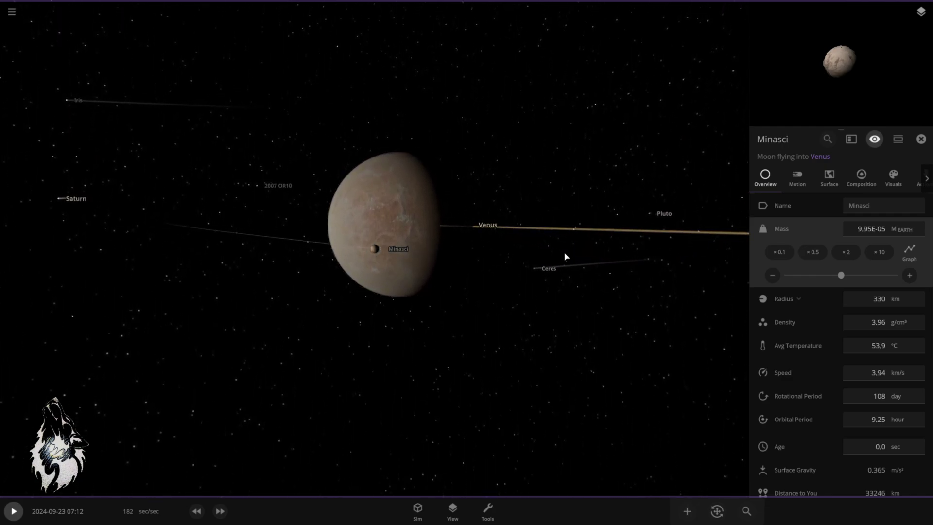
scroll(598, 275, up, 3)
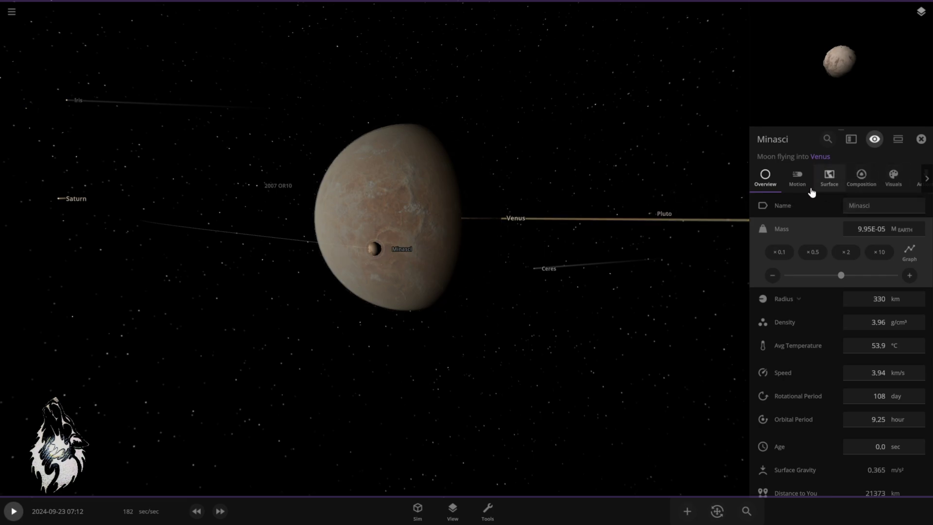
Set Minasci's speed to 500 km/s on its Motion tab
click(861, 180)
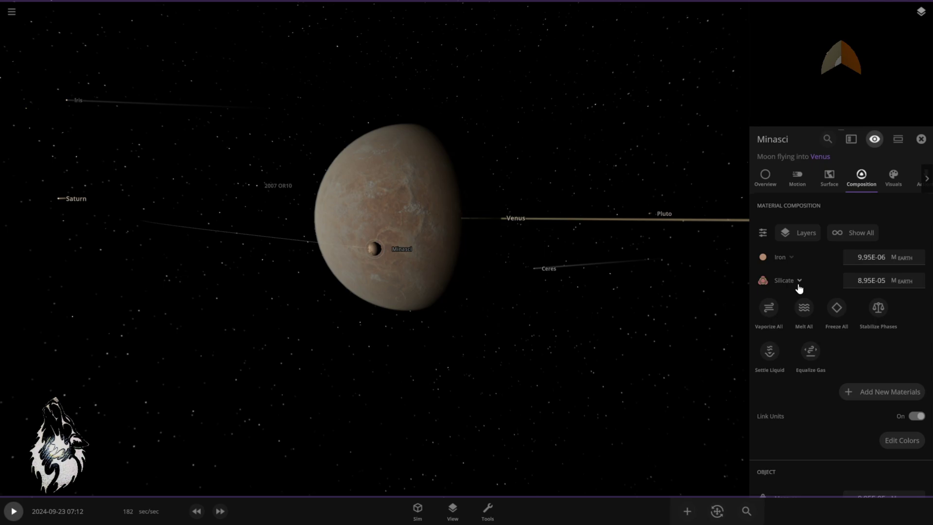
click(797, 178)
click(877, 279)
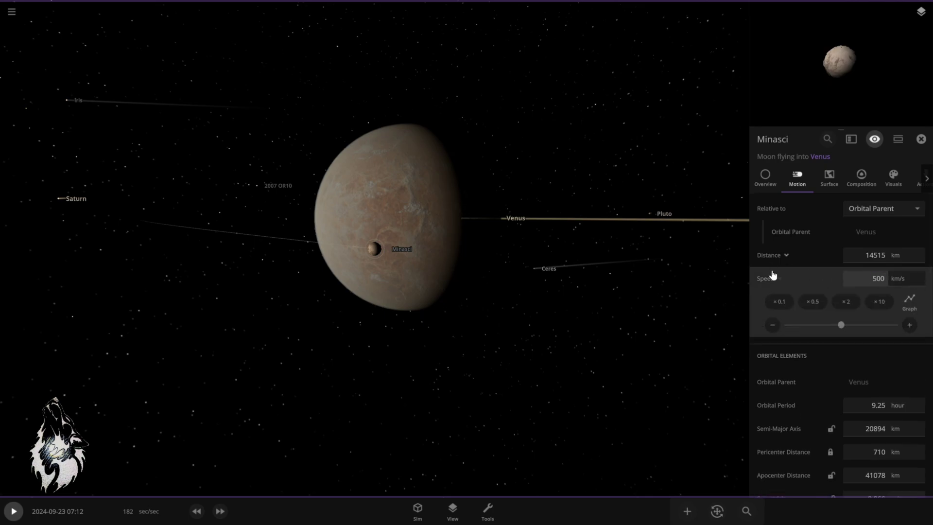
key(Return)
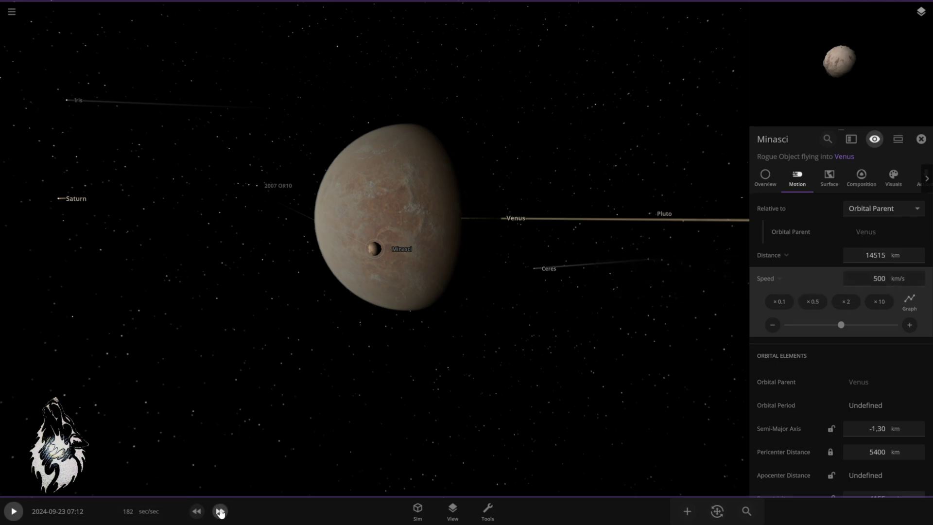
Set the simulation speed to 1 sec/sec, then speed up to watch Minasci strike Venus
click(156, 514)
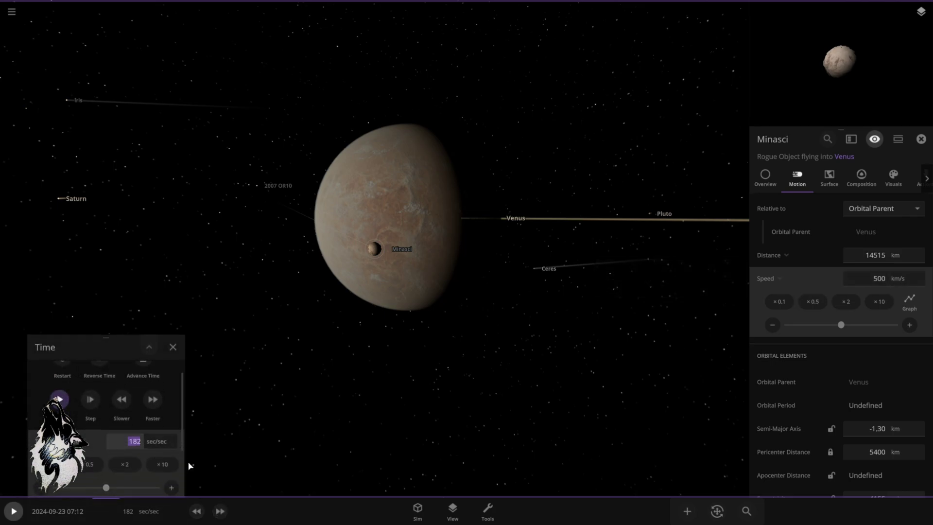
text(1)
key(Return)
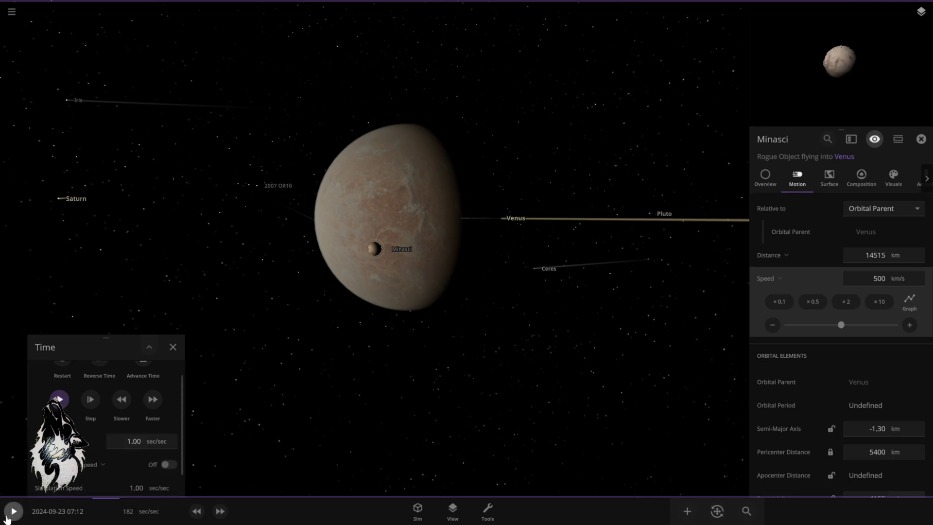
click(173, 347)
click(225, 514)
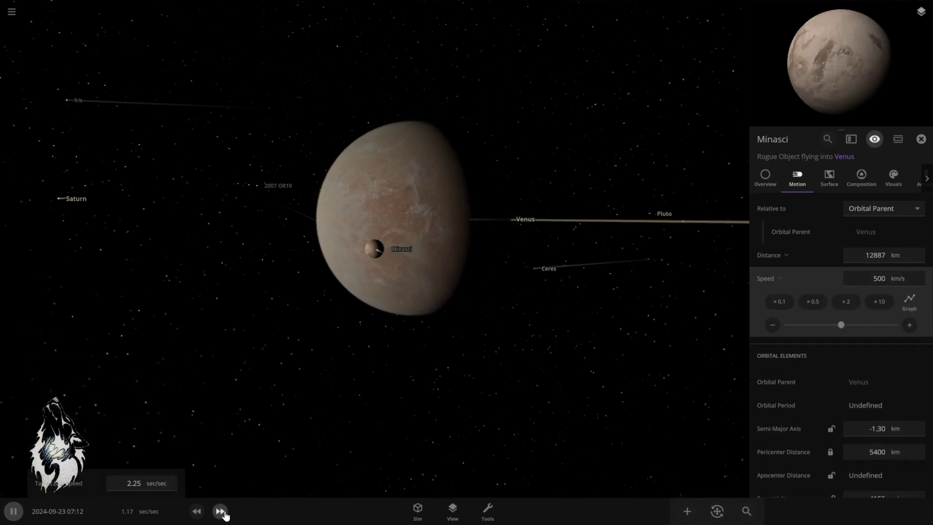
drag(258, 431, 292, 355)
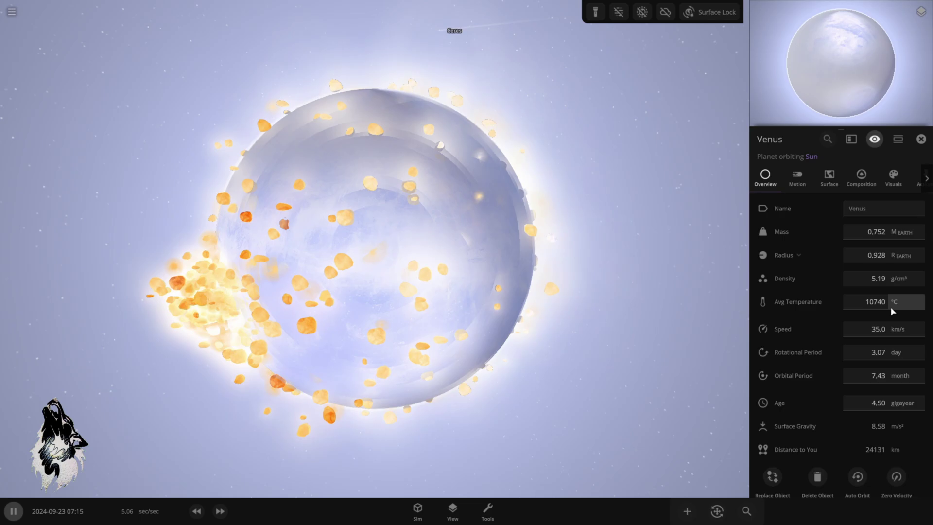
Raise the simulation rate to about 61,000 sec/sec as Venus cools after the impact
click(220, 511)
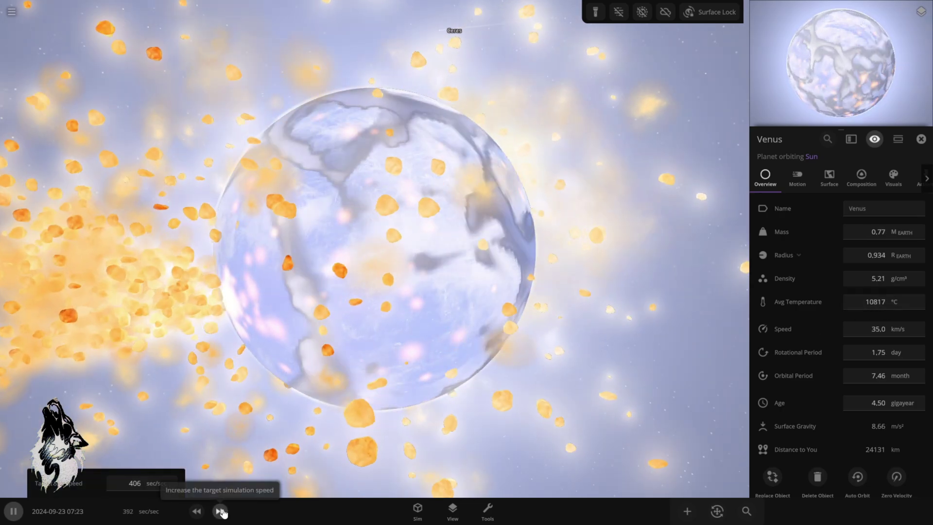
click(220, 511)
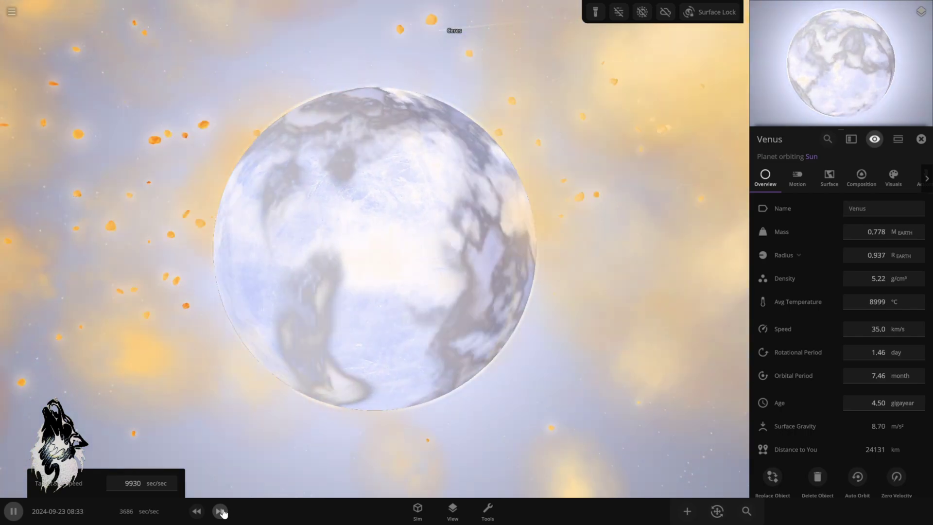
click(220, 511)
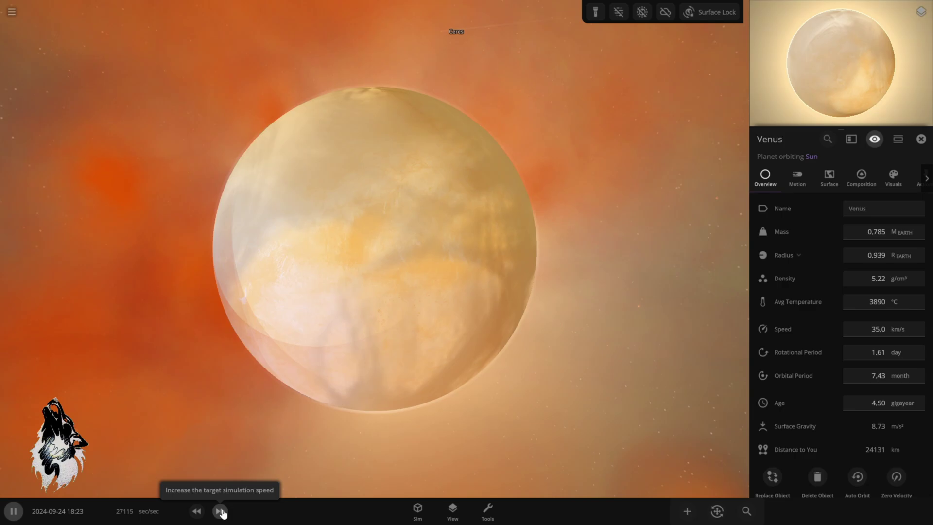
click(220, 511)
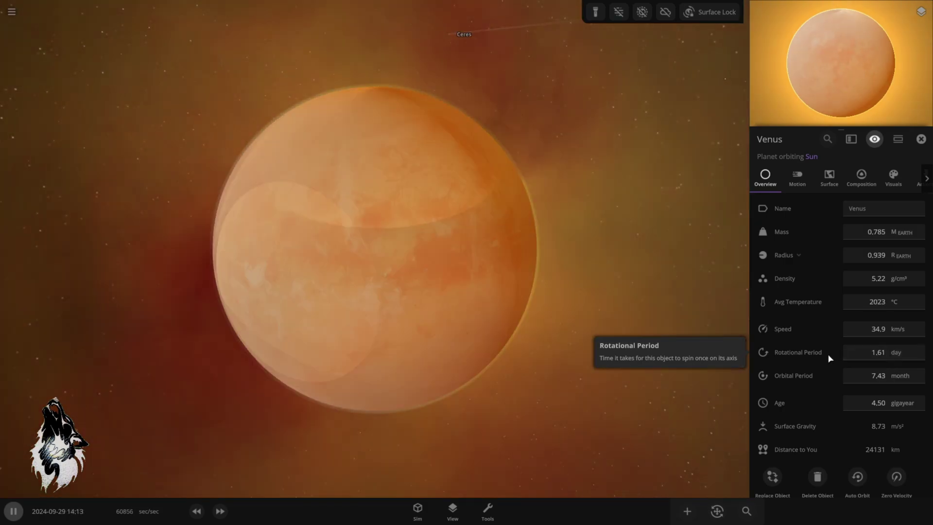
Zoom in close on the orange 1288 °C Venus, then ease back out slightly
scroll(481, 352, down, 10)
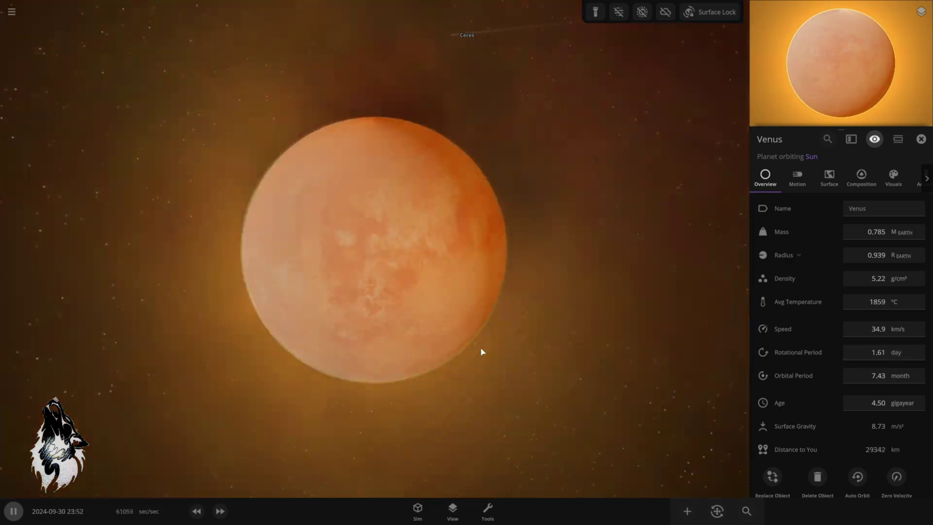
scroll(481, 352, down, 5)
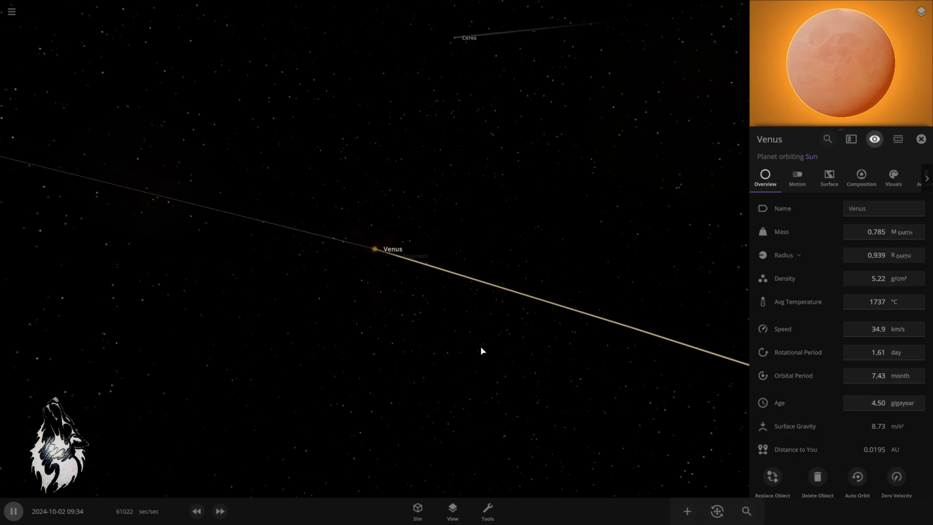
scroll(481, 351, down, 5)
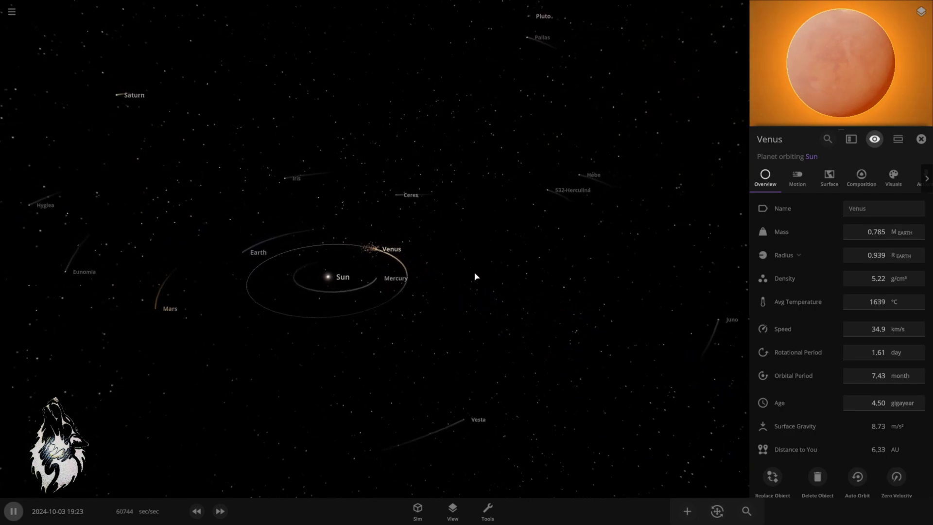
drag(462, 294, 427, 319)
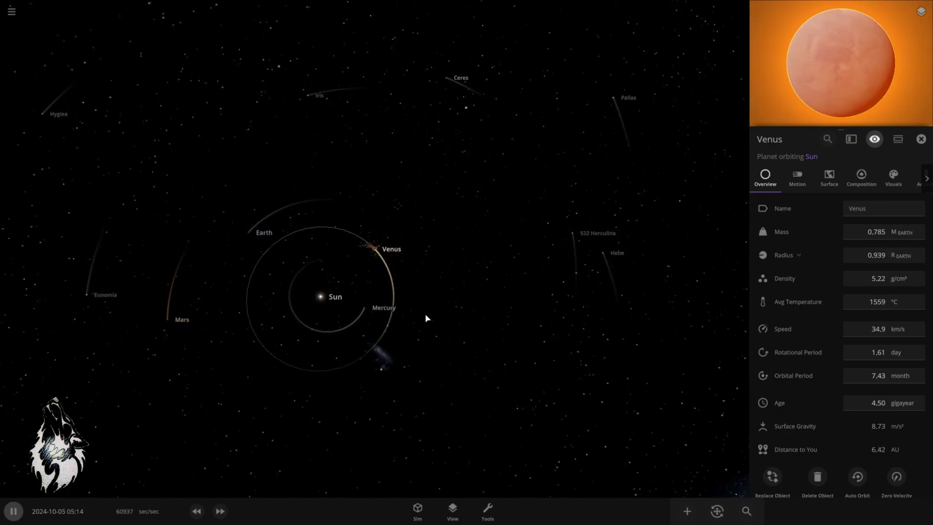
scroll(396, 308, up, 5)
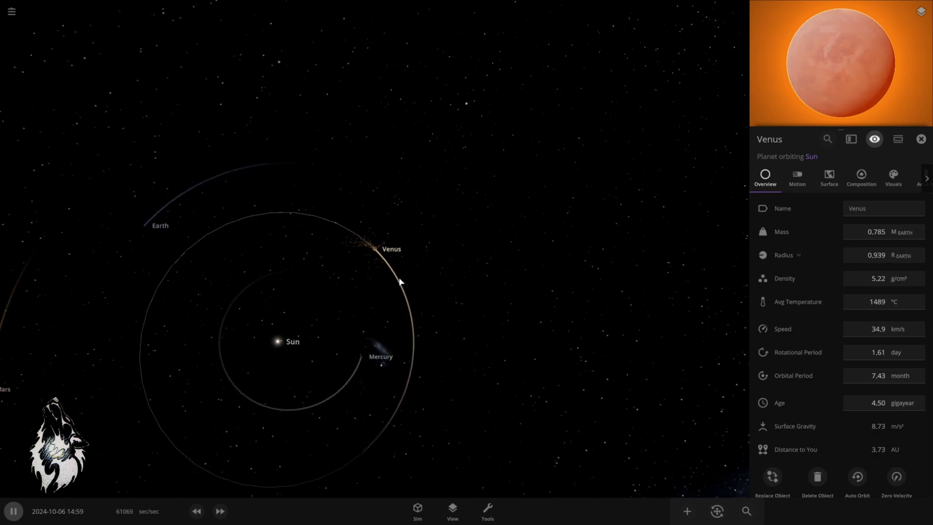
scroll(435, 258, down, 2)
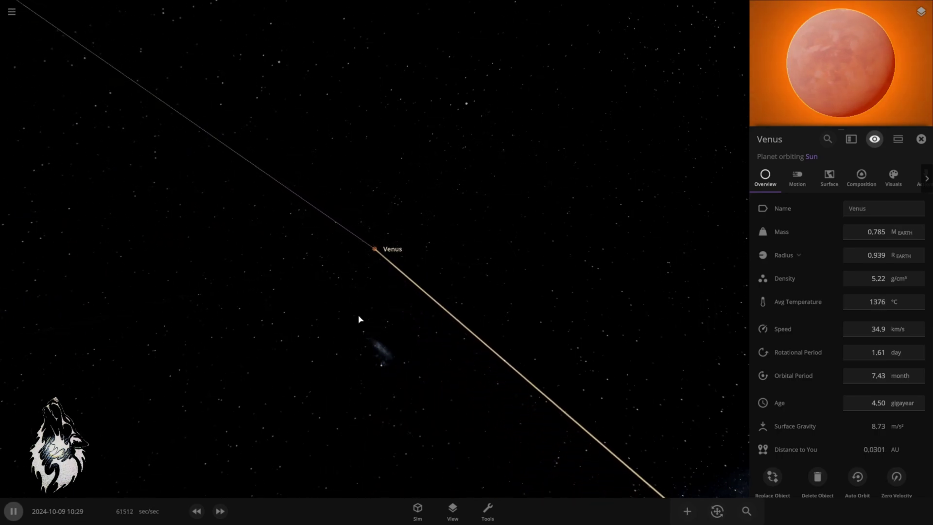
scroll(367, 328, up, 10)
scroll(412, 329, down, 3)
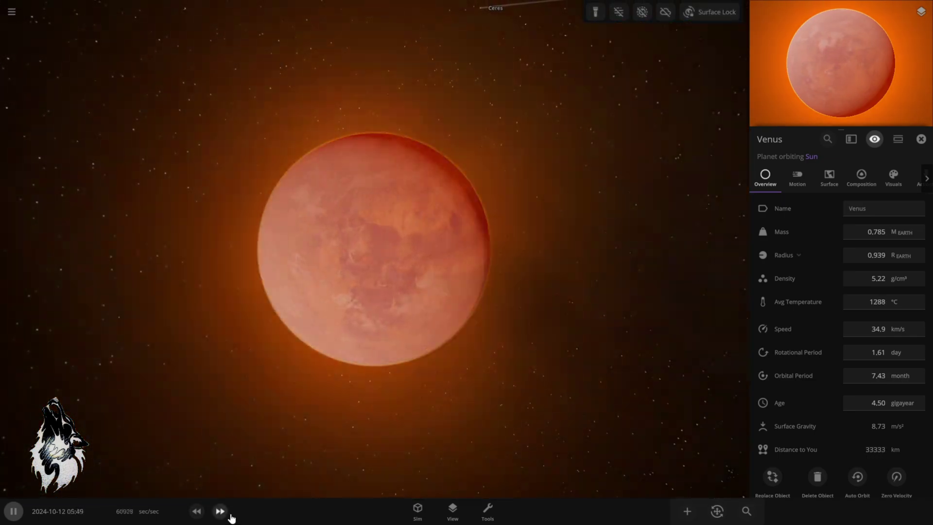
Jump ahead to September 2031, close the Time panel and orbit in on grey Venus
click(220, 511)
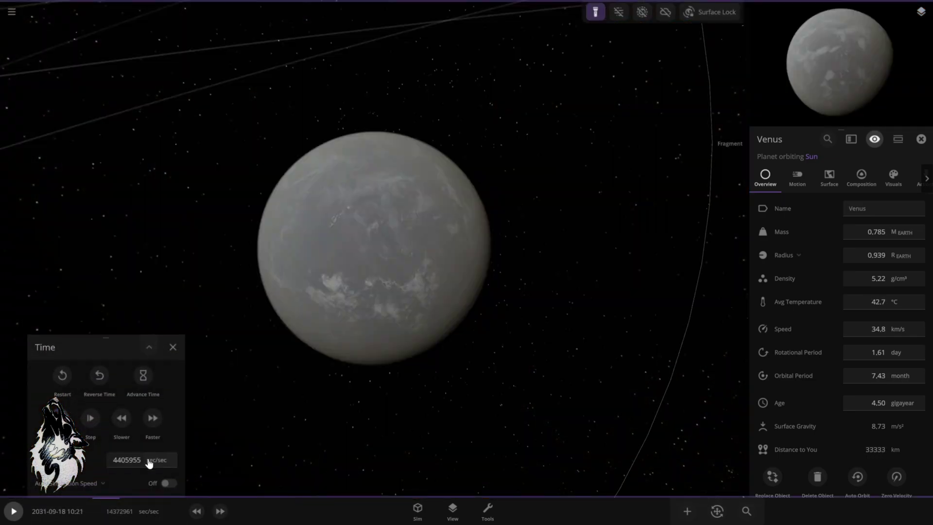
click(127, 463)
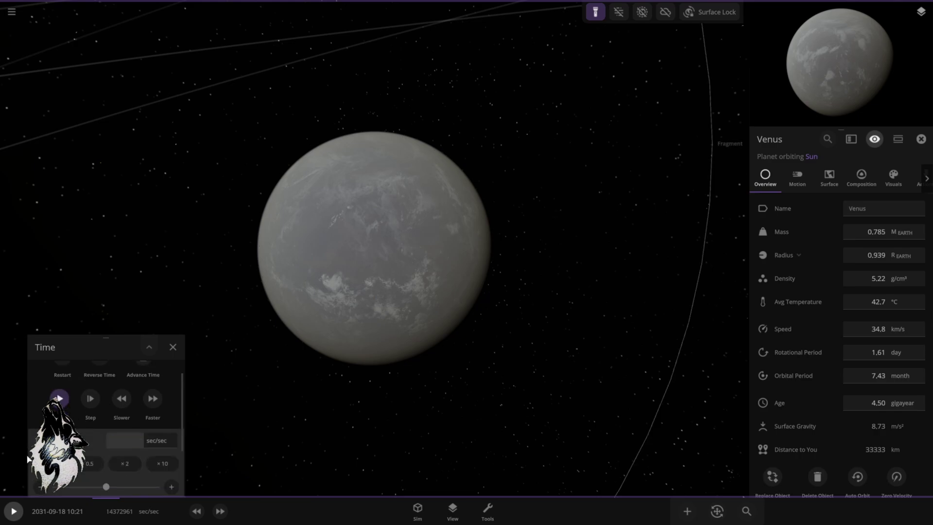
click(172, 346)
drag(360, 323, 316, 267)
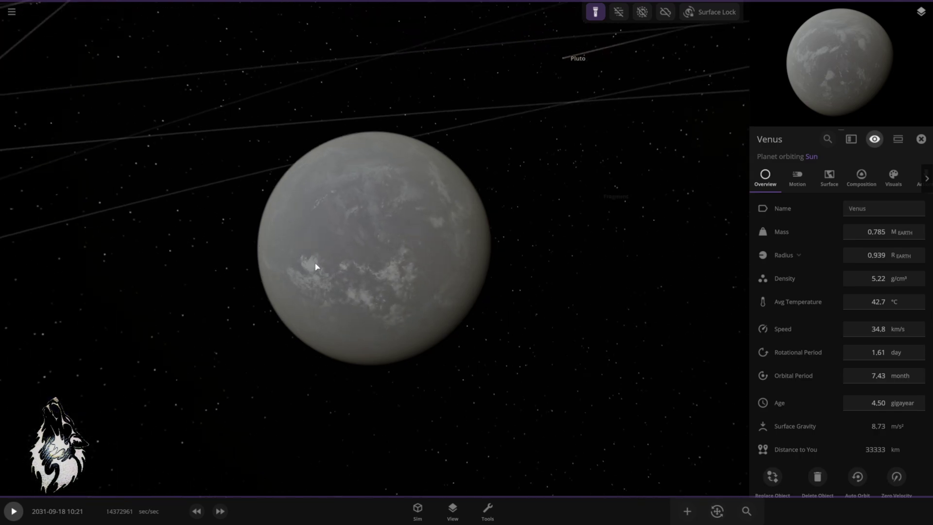
scroll(315, 267, up, 5)
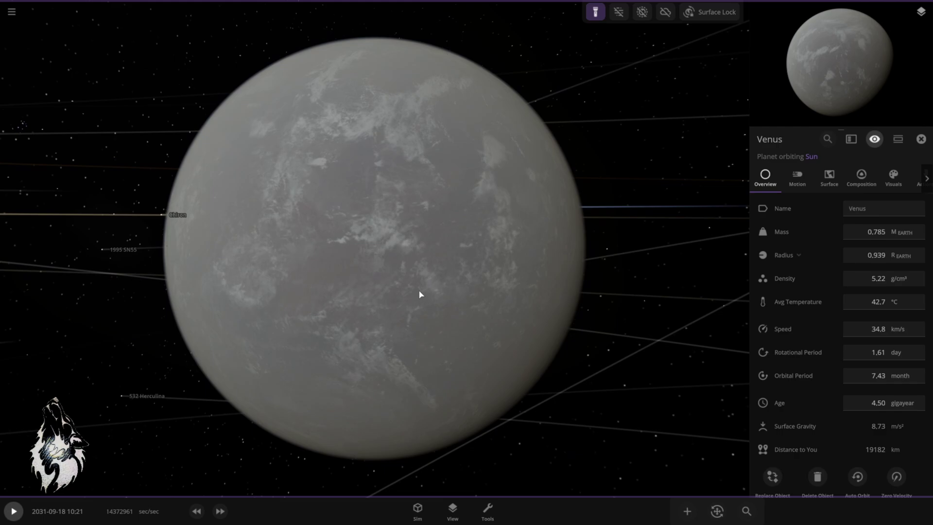
drag(420, 294, 570, 297)
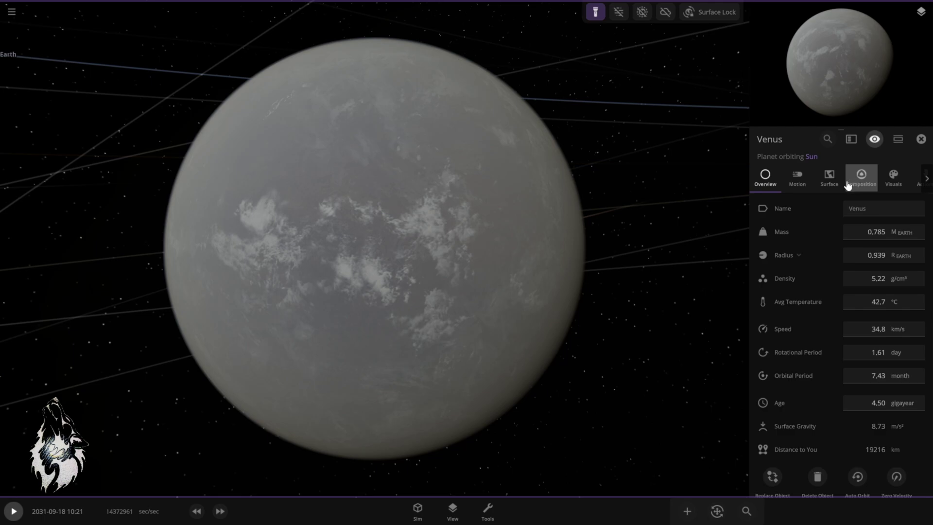
Set Venus's atmosphere mass to 1 in the Surface tab
click(829, 177)
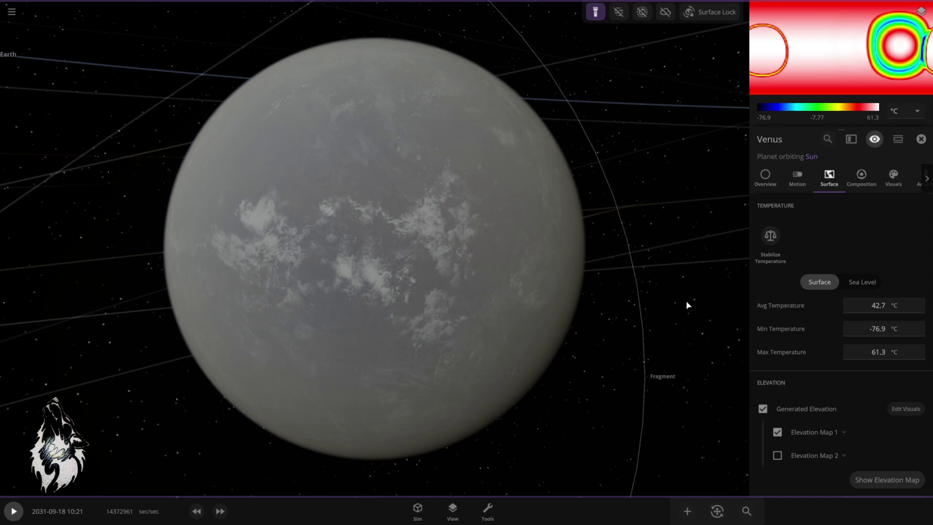
scroll(833, 313, down, 10)
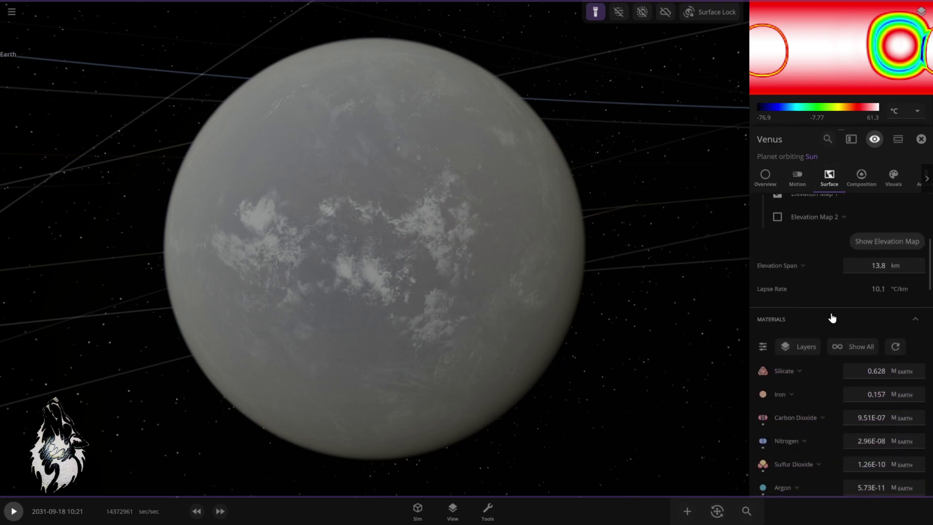
scroll(833, 318, down, 10)
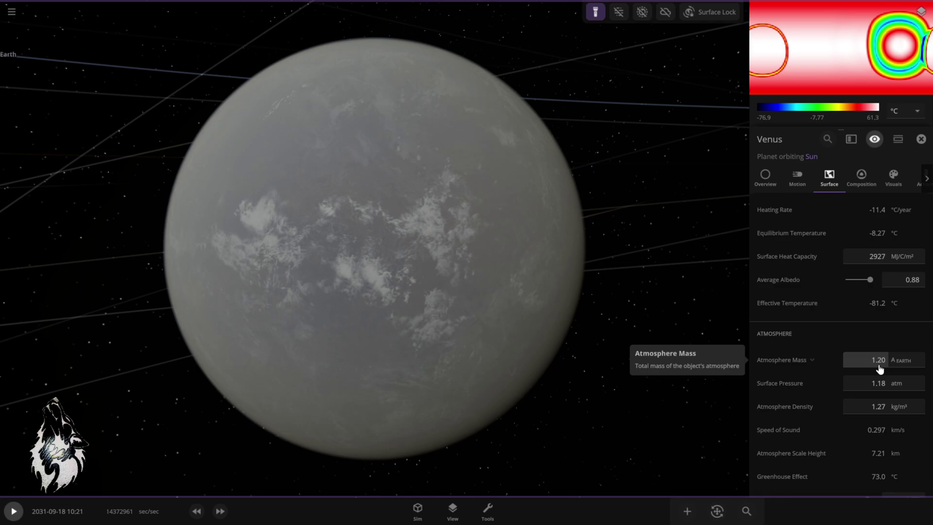
double_click(881, 364)
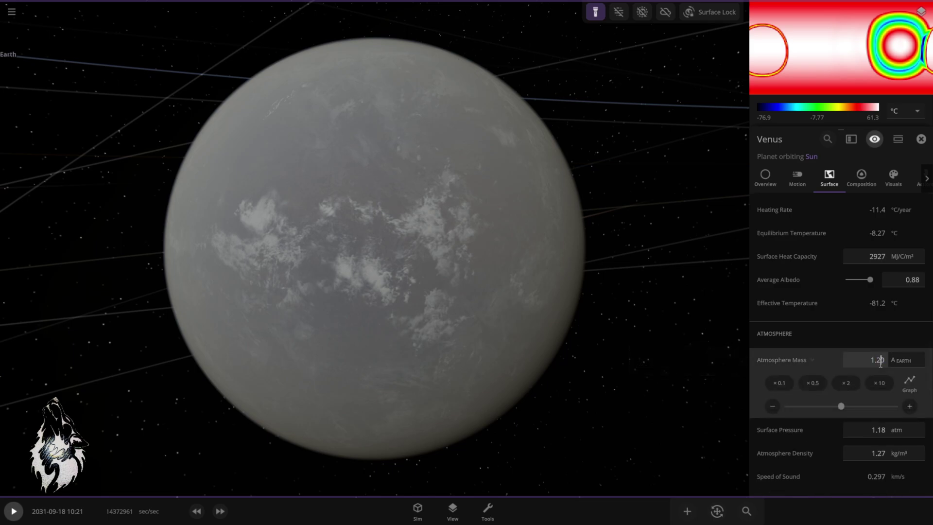
triple_click(880, 363)
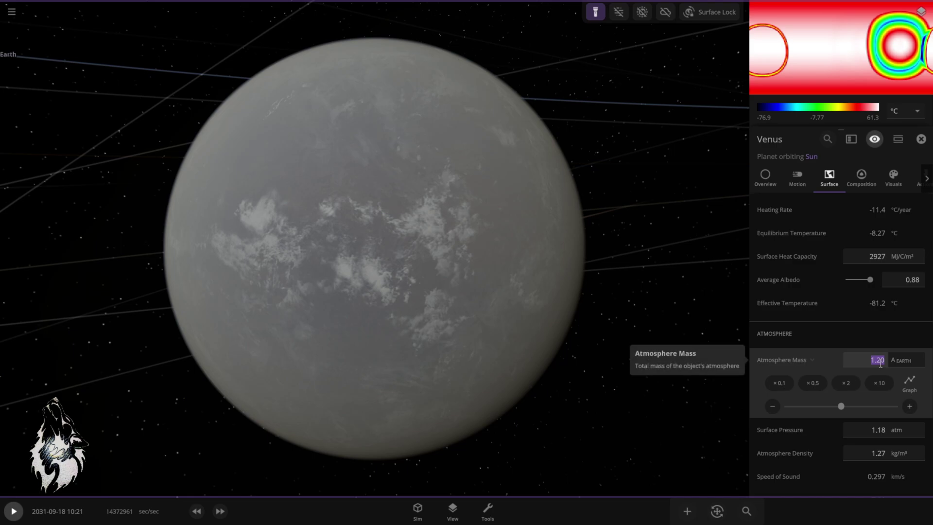
text(1)
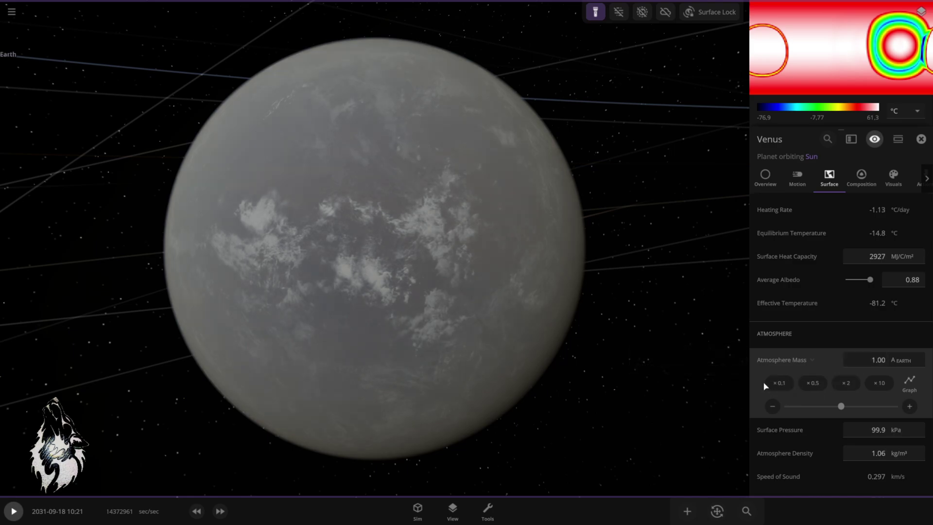
Set infrared emissivity to 0.78 and 5 atmosphere layers, and run the simulation faster
scroll(808, 396, down, 5)
click(813, 387)
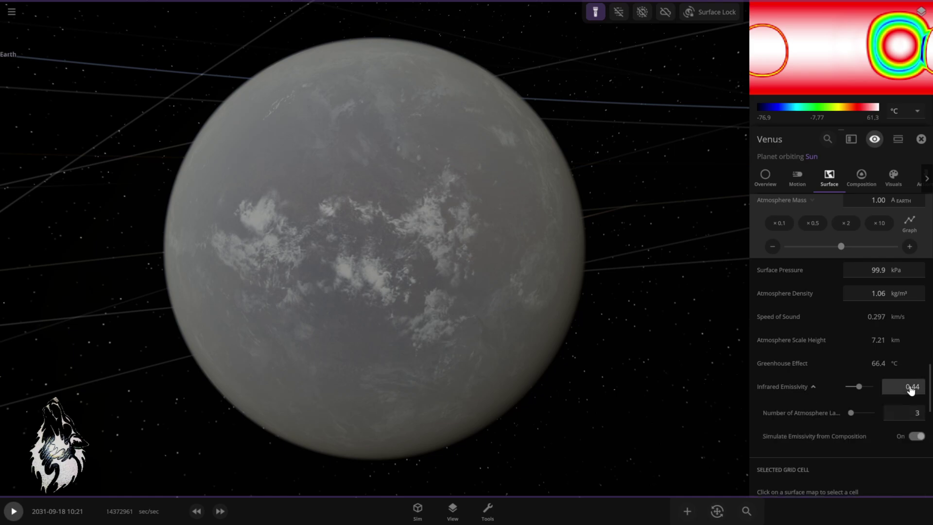
click(908, 416)
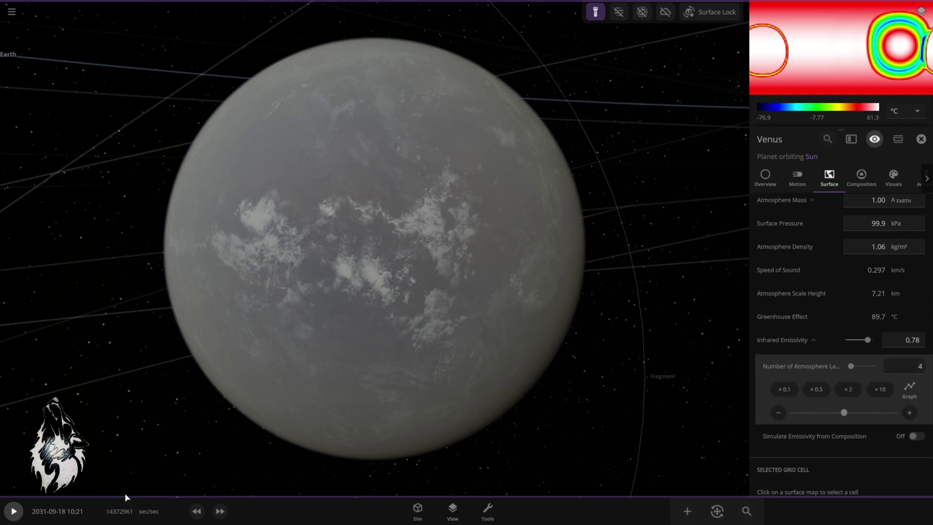
click(18, 511)
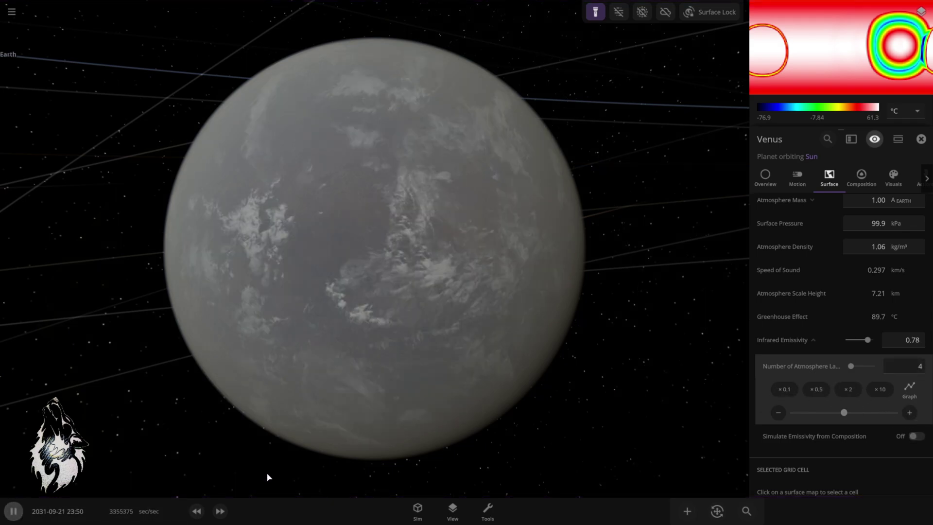
click(220, 511)
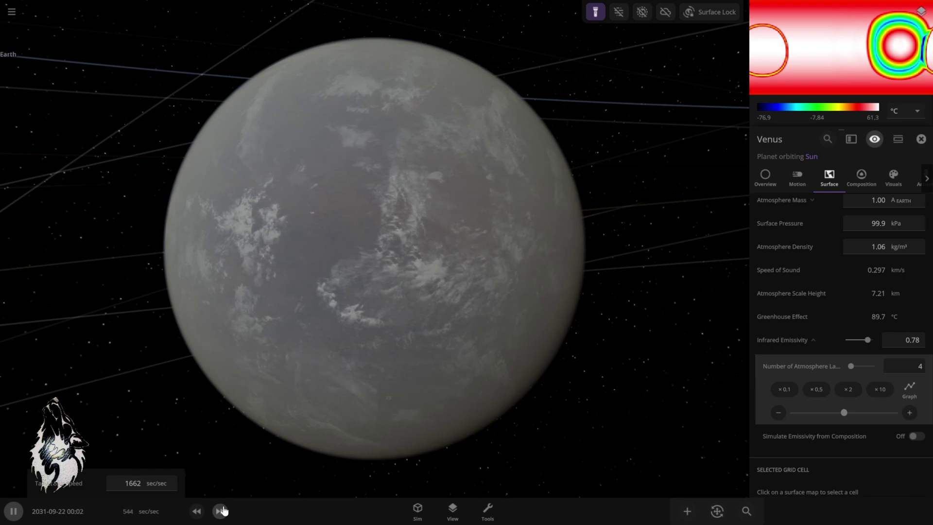
drag(223, 510, 223, 510)
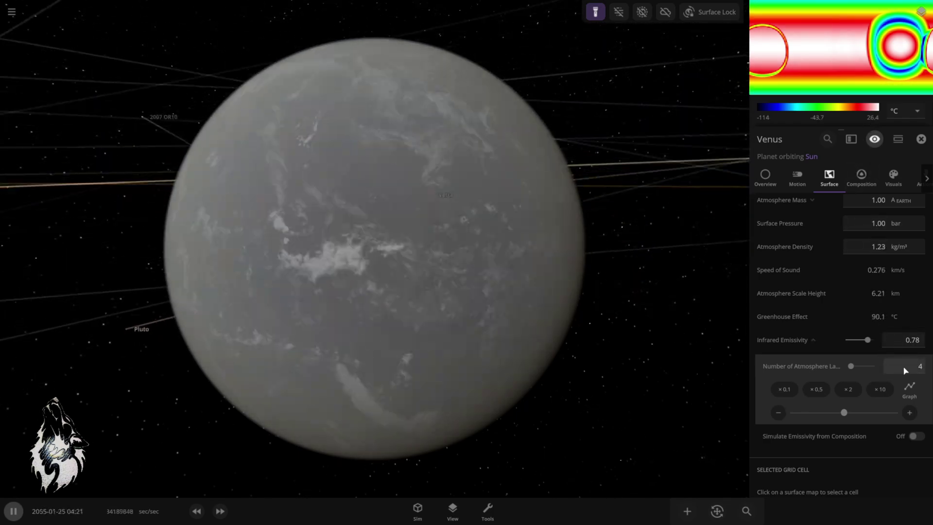
text(5)
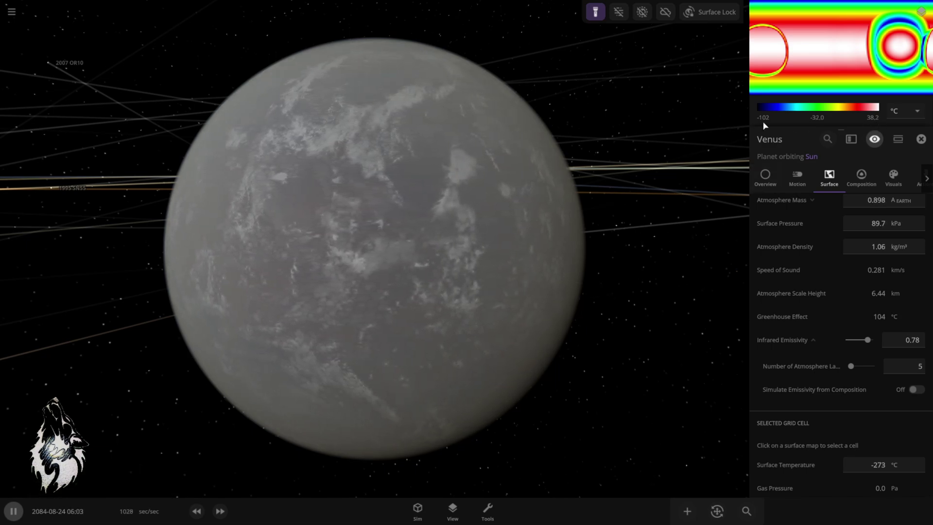
Show Venus's Overview stats and slow the simulation down
click(766, 187)
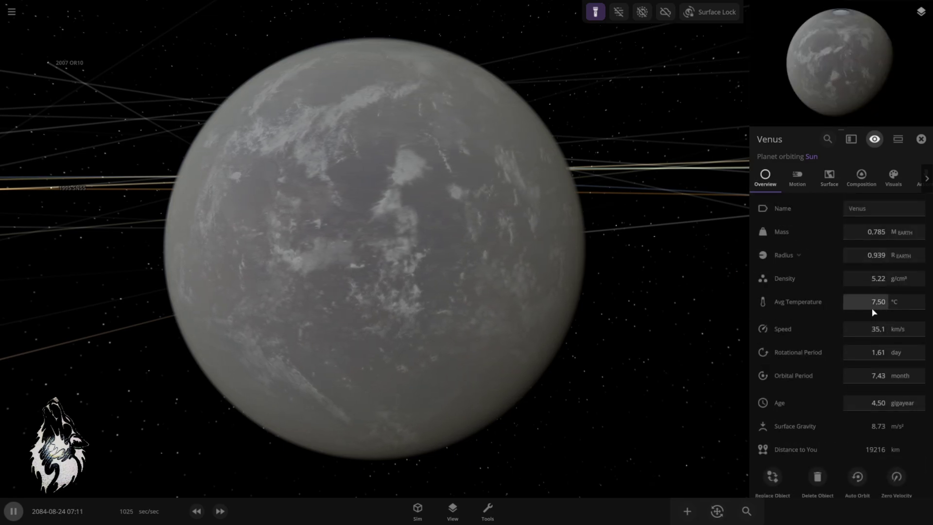
click(195, 514)
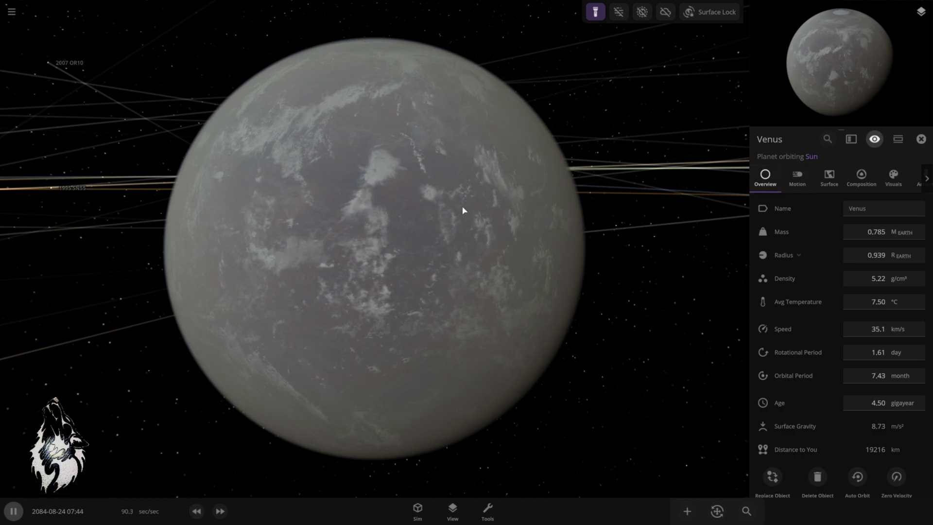
drag(463, 209, 290, 222)
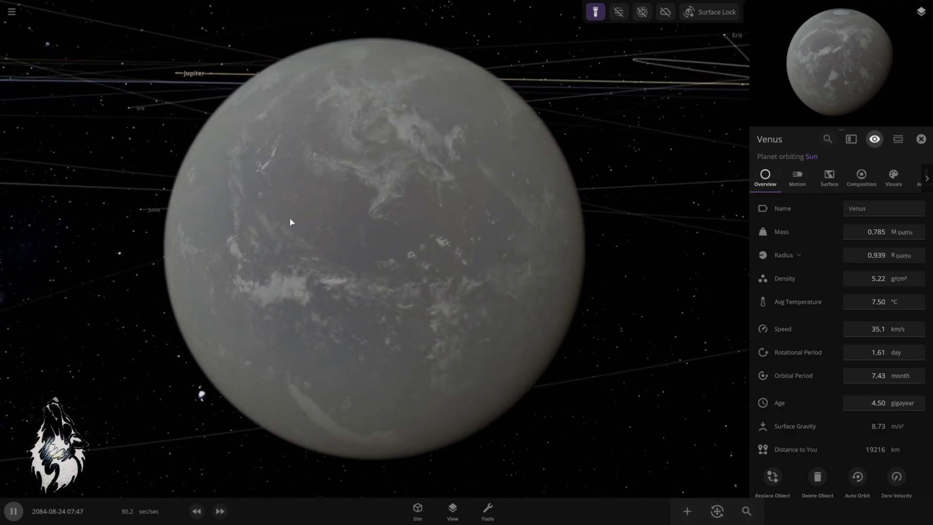
Select the Water material tool and zoom in toward Venus
click(488, 510)
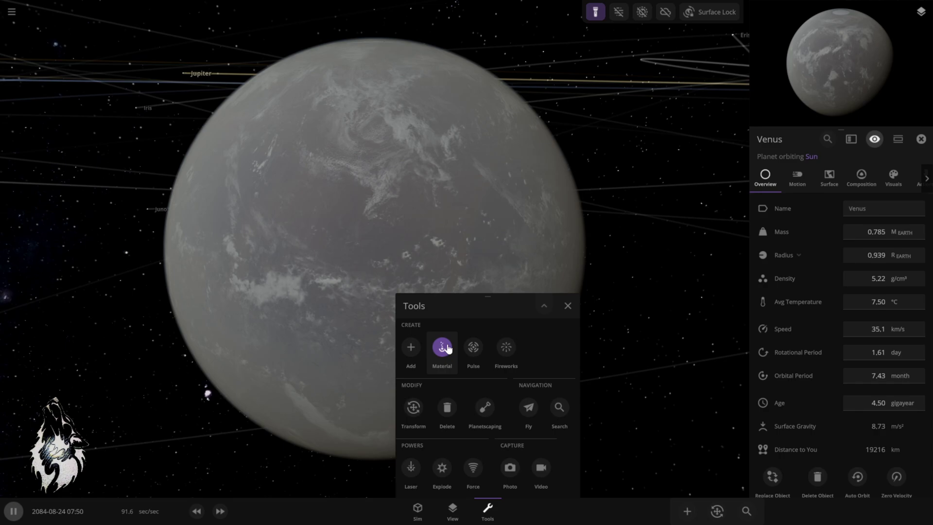
click(443, 348)
scroll(474, 293, up, 5)
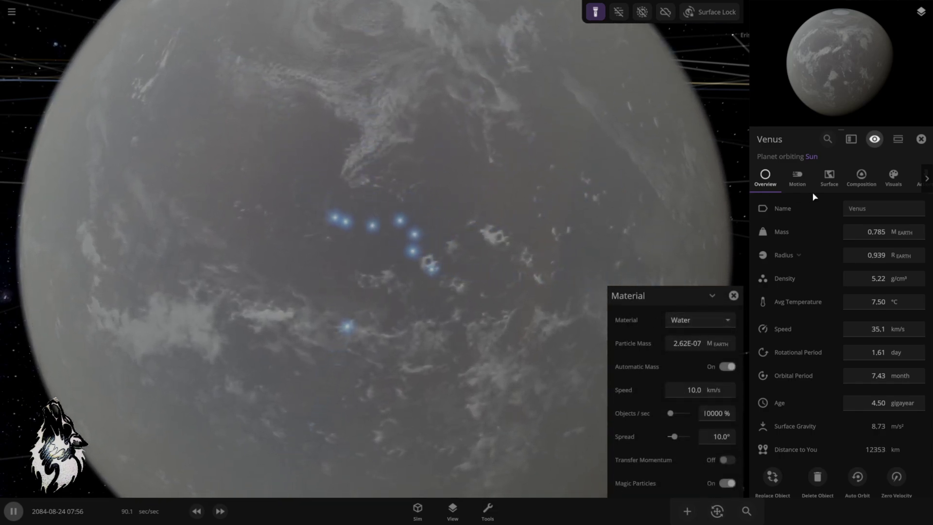
click(221, 514)
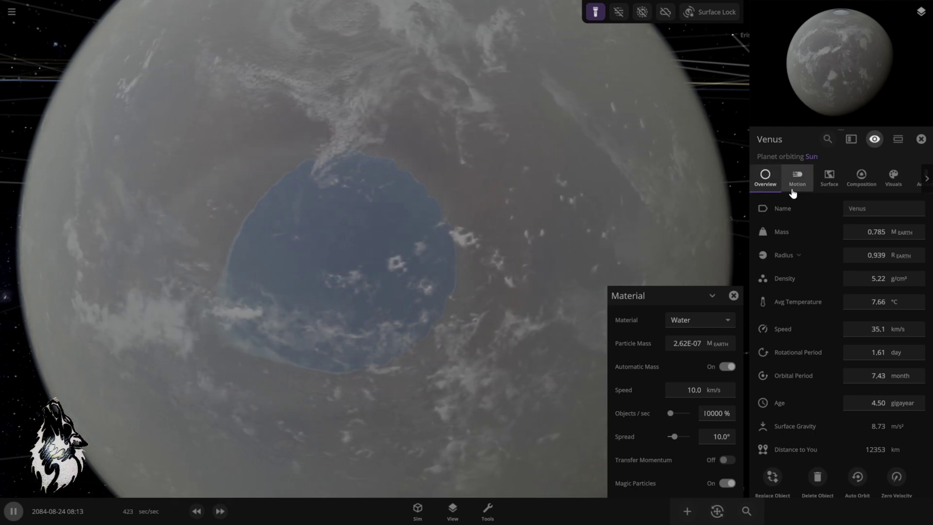
click(826, 180)
Spray water across Venus and settle it into seas
scroll(788, 351, up, 10)
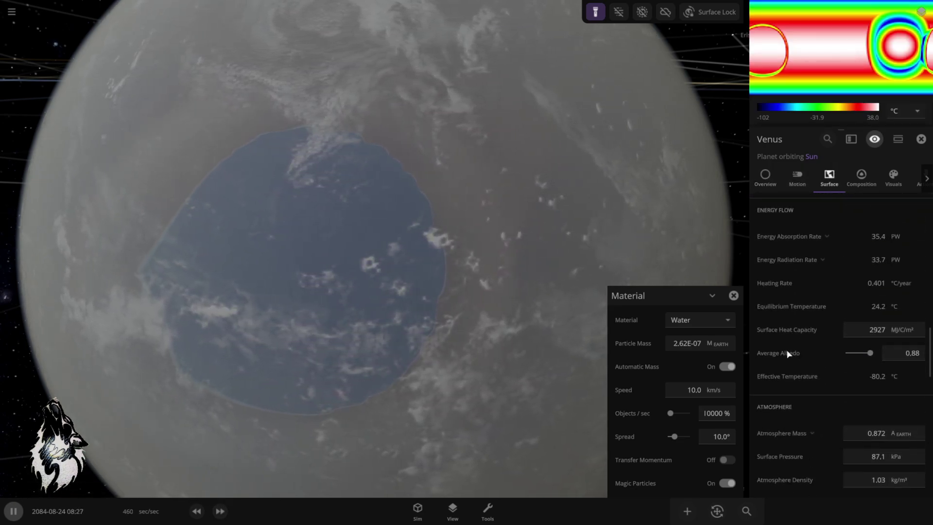
scroll(787, 354, up, 3)
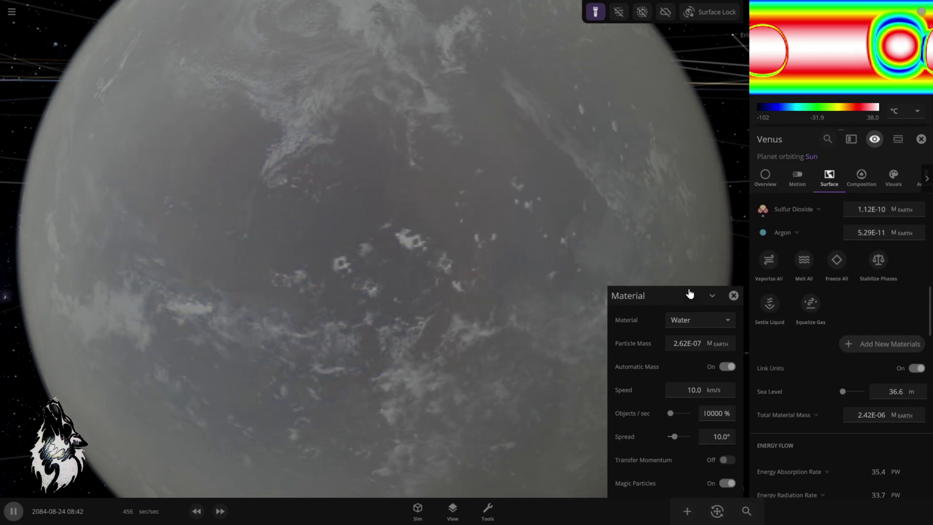
mouse_move(298, 191)
mouse_down()
mouse_move(413, 154)
mouse_move(441, 210)
mouse_up()
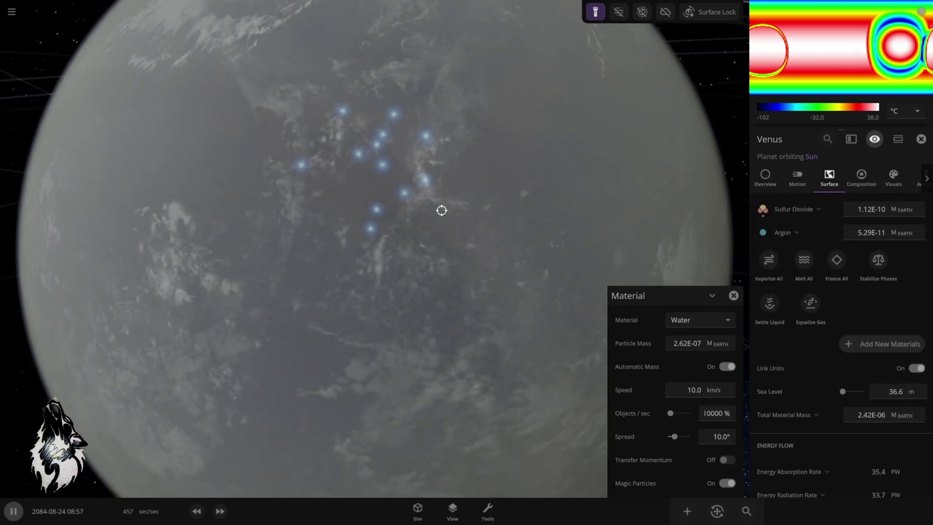
click(770, 303)
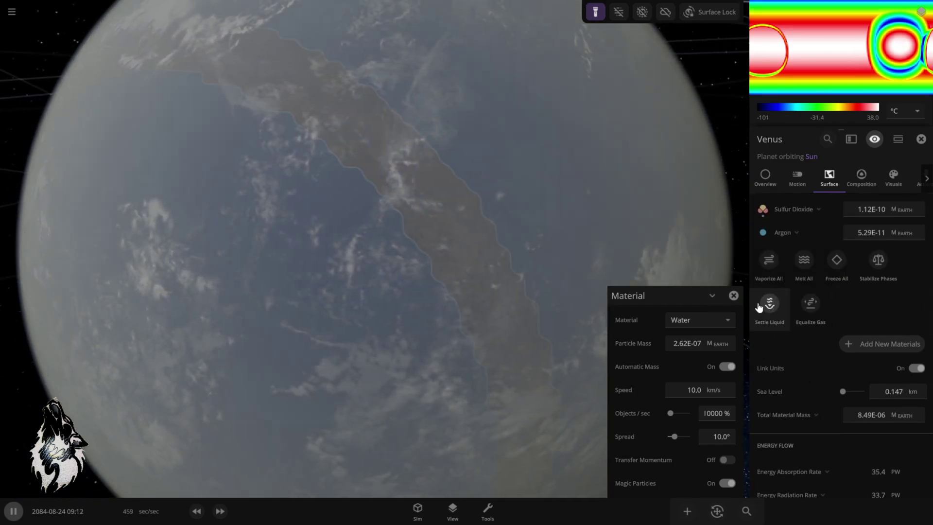
Cut water particle mass to 2.62E-08, add more water and settle it to 0.292 km sea level
right_drag(579, 199, 563, 58)
scroll(505, 149, down, 5)
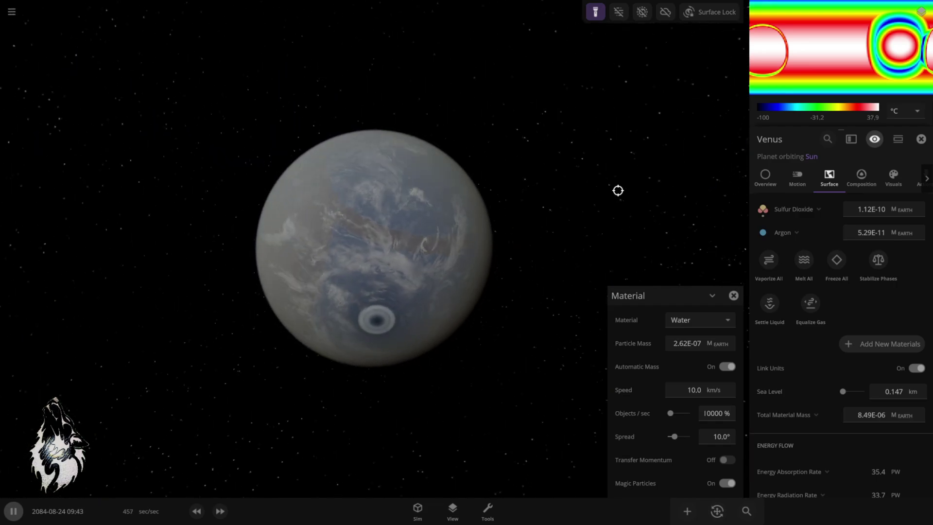
right_drag(490, 302, 416, 248)
scroll(417, 248, down, 3)
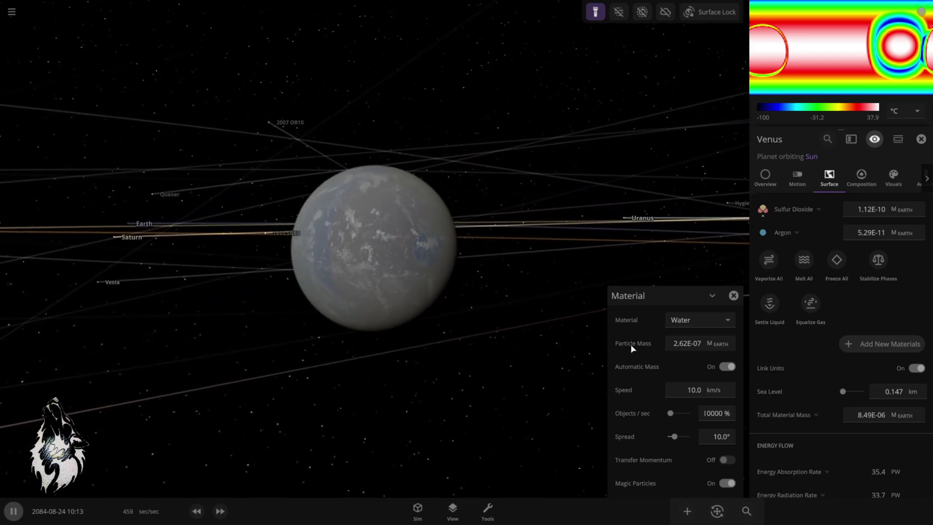
click(686, 343)
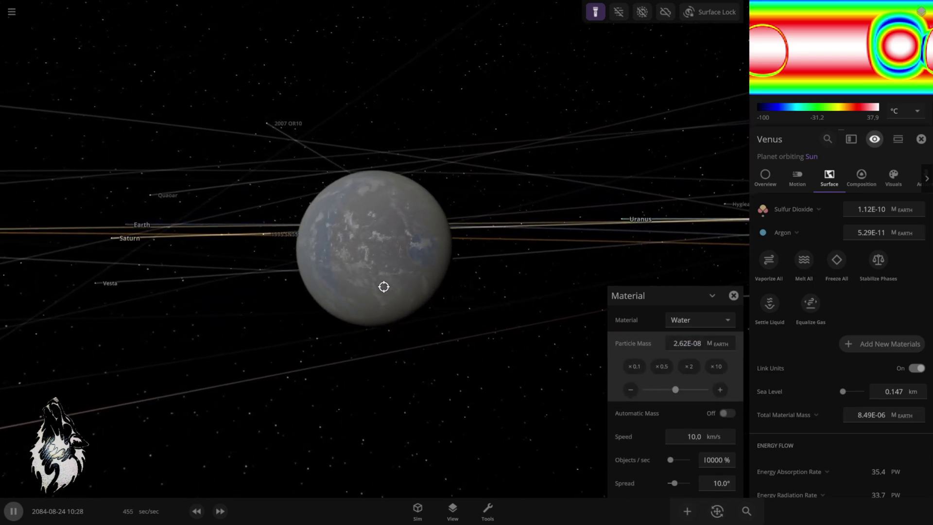
scroll(377, 273, up, 5)
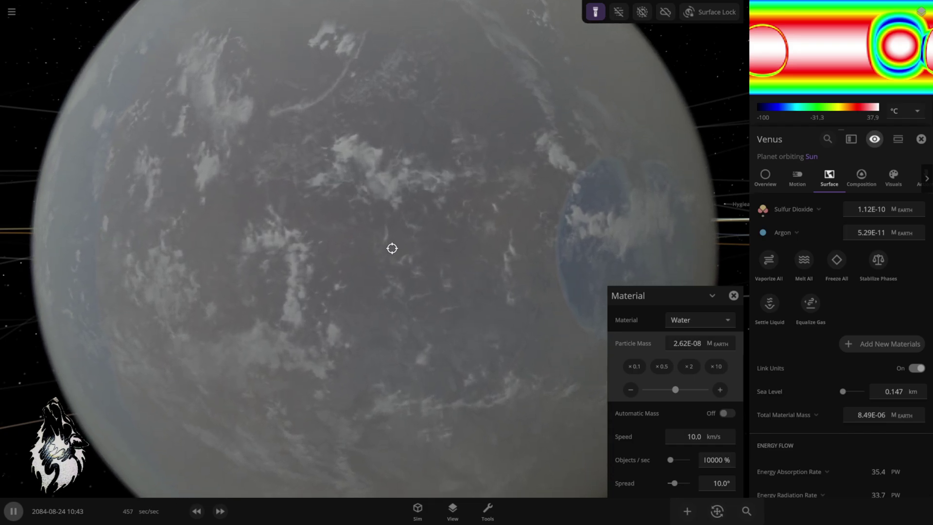
click(389, 248)
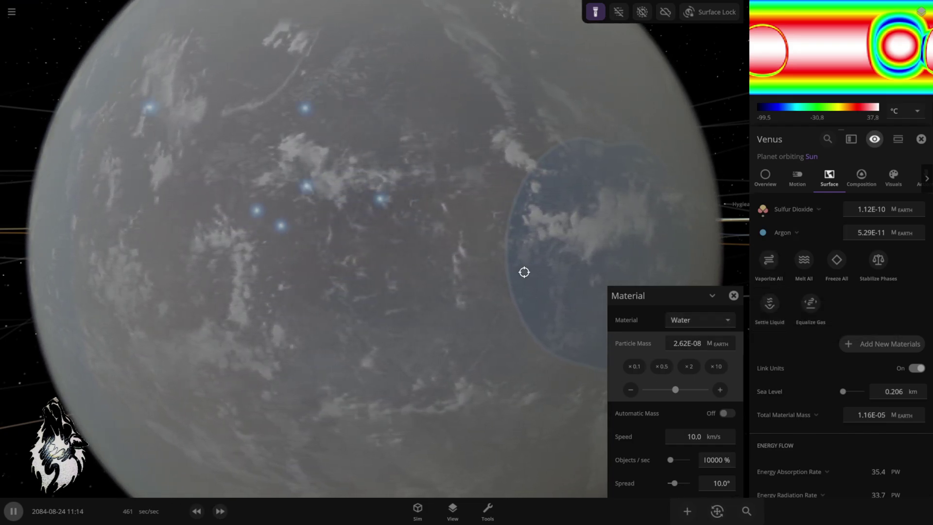
click(770, 308)
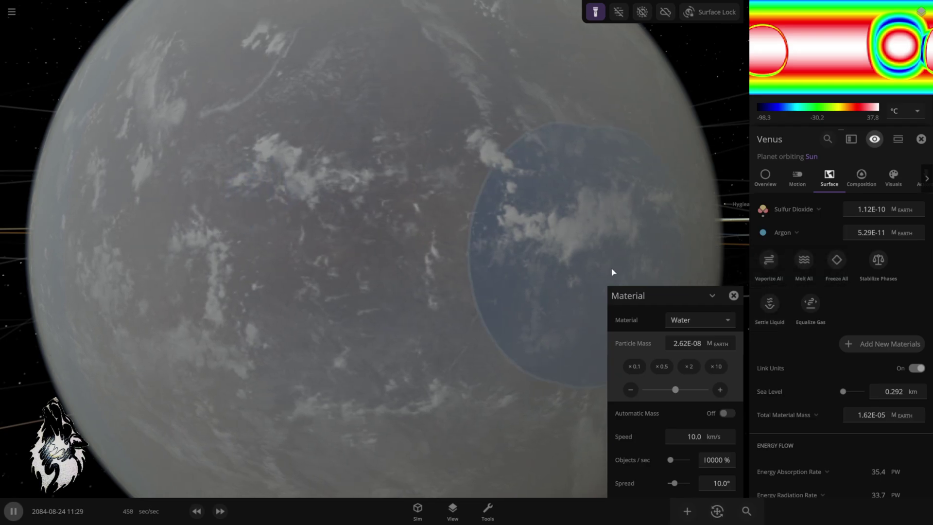
right_drag(275, 202, 406, 68)
scroll(405, 68, down, 5)
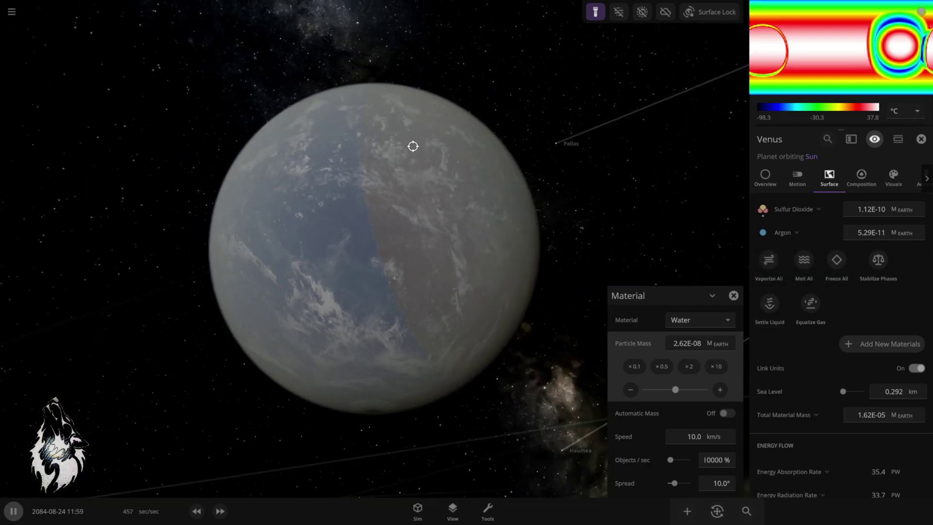
Hide Venus's atmosphere layer in Visuals and orbit to view the brown land and ocean
click(894, 177)
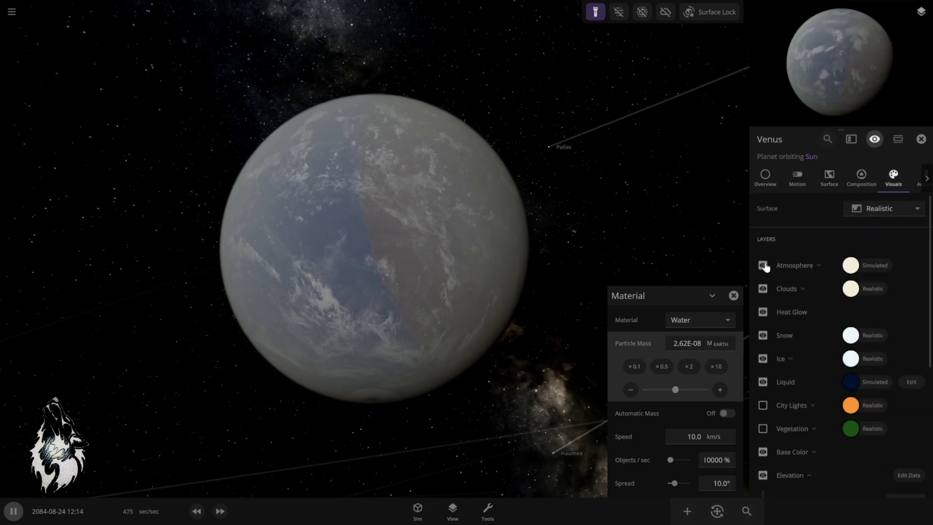
click(763, 266)
right_drag(361, 219, 121, 203)
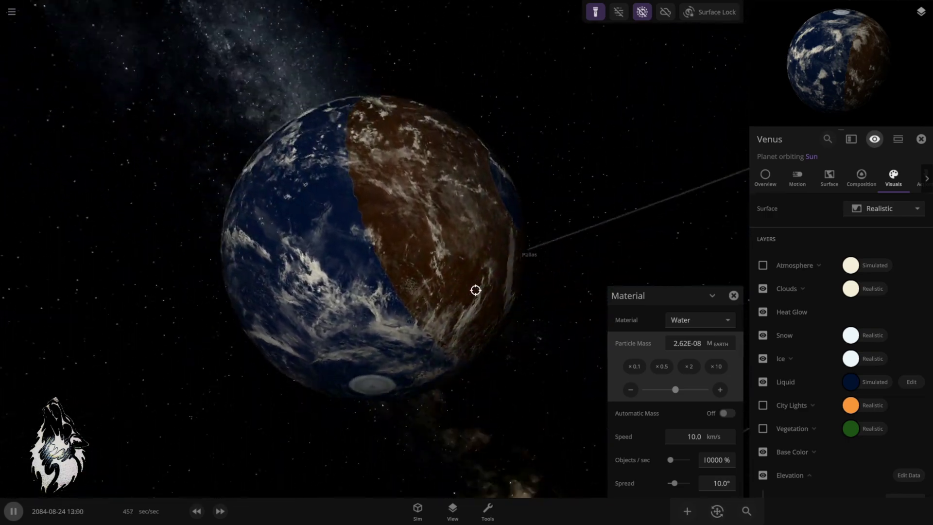
right_drag(475, 290, 483, 394)
right_drag(446, 171, 731, 296)
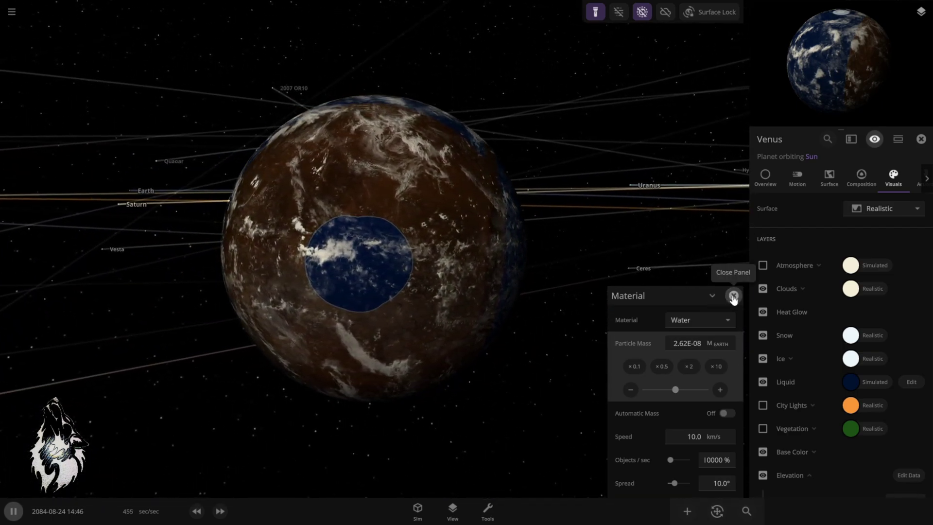
Close the water Material panel and check Venus's 96.7% Earth similarity under Composition comparisons
click(734, 295)
click(861, 176)
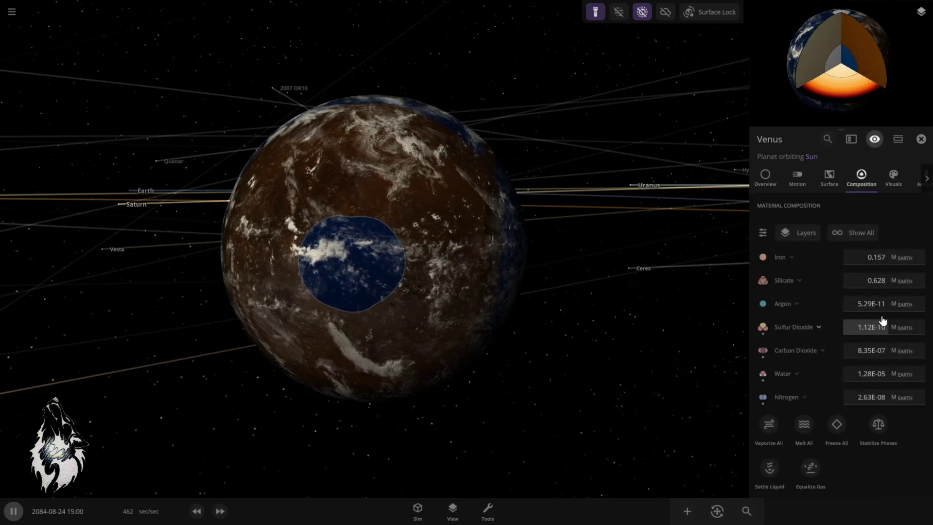
scroll(818, 368, down, 15)
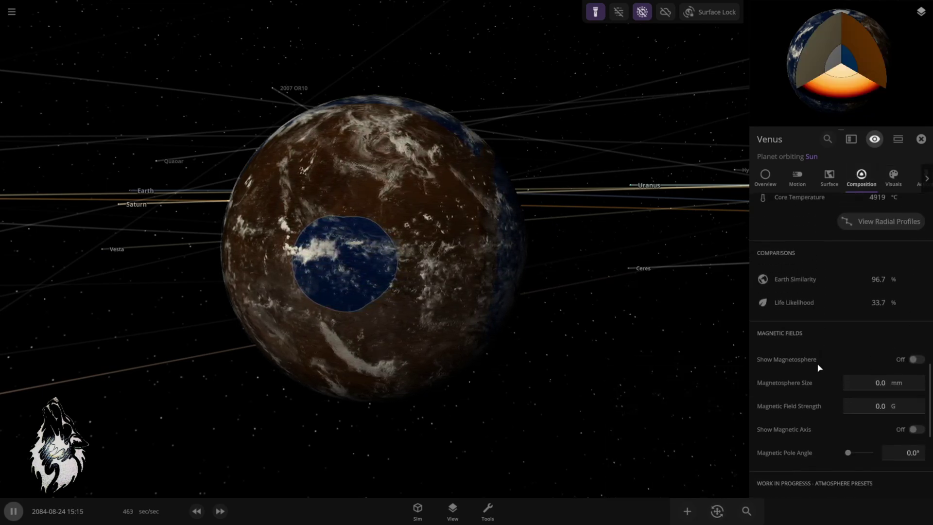
scroll(819, 368, down, 1)
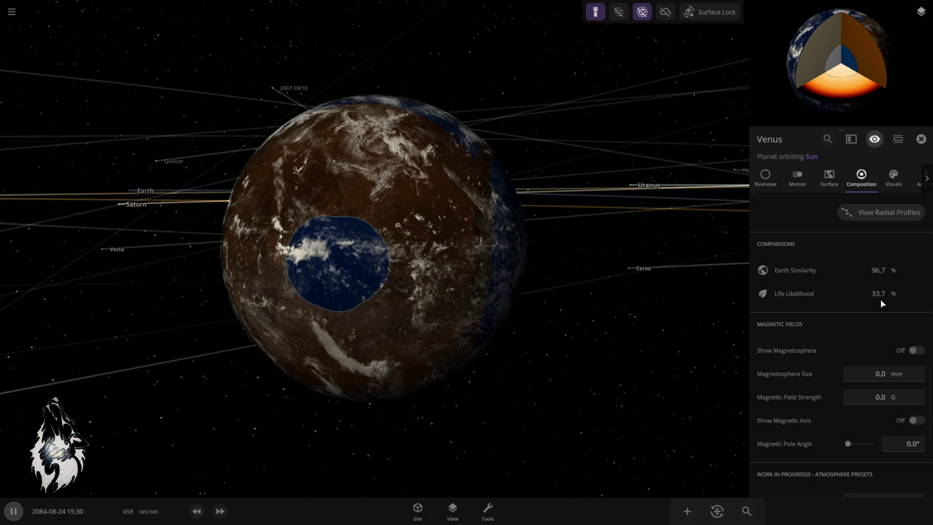
mouse_move(883, 301)
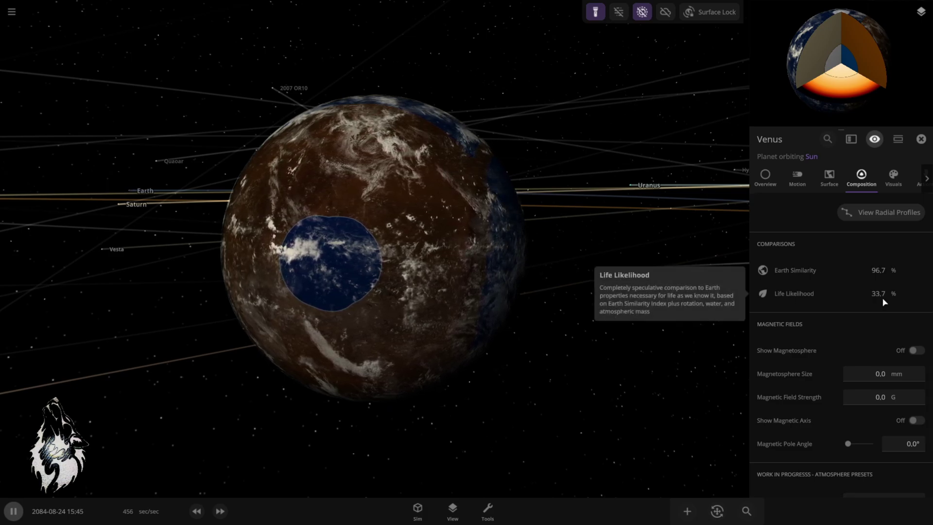
click(896, 187)
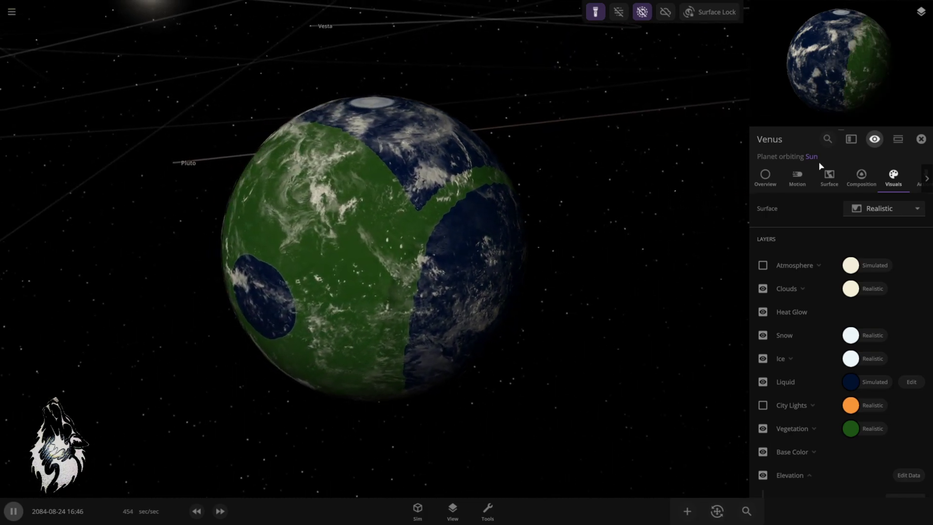
Turn off the flashlight and show Venus's atmosphere and city lights layers
click(595, 13)
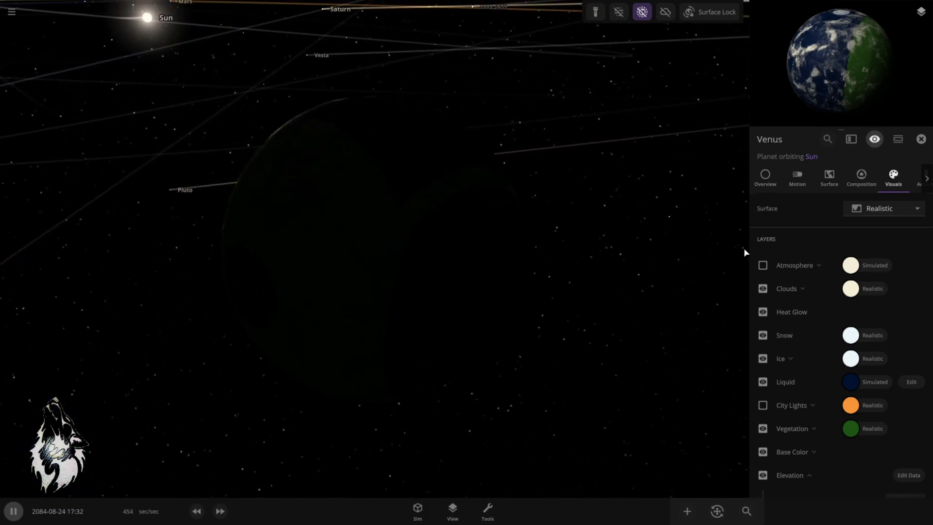
click(763, 266)
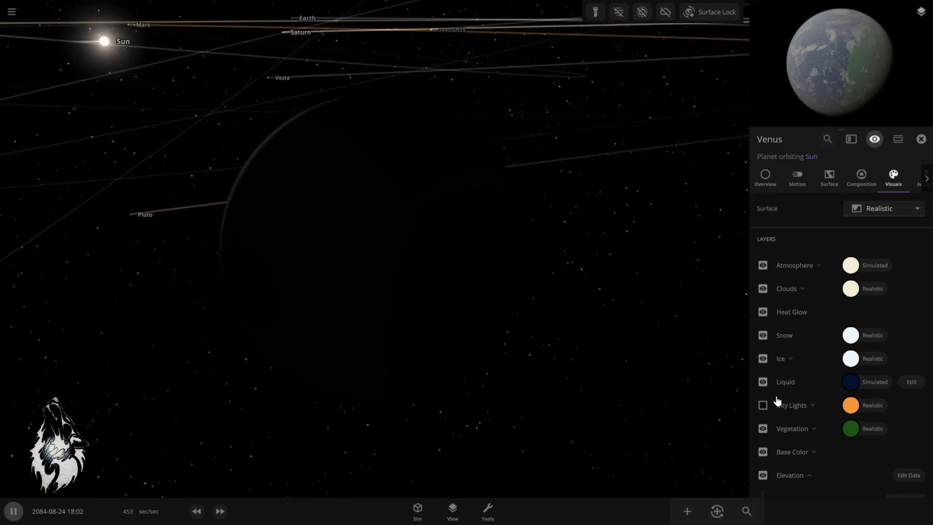
click(763, 405)
mouse_move(496, 243)
mouse_down()
mouse_move(443, 241)
mouse_move(516, 267)
mouse_move(651, 230)
mouse_move(658, 189)
mouse_move(421, 227)
mouse_move(345, 228)
mouse_move(284, 215)
mouse_move(457, 196)
mouse_move(648, 247)
mouse_move(485, 232)
mouse_up()
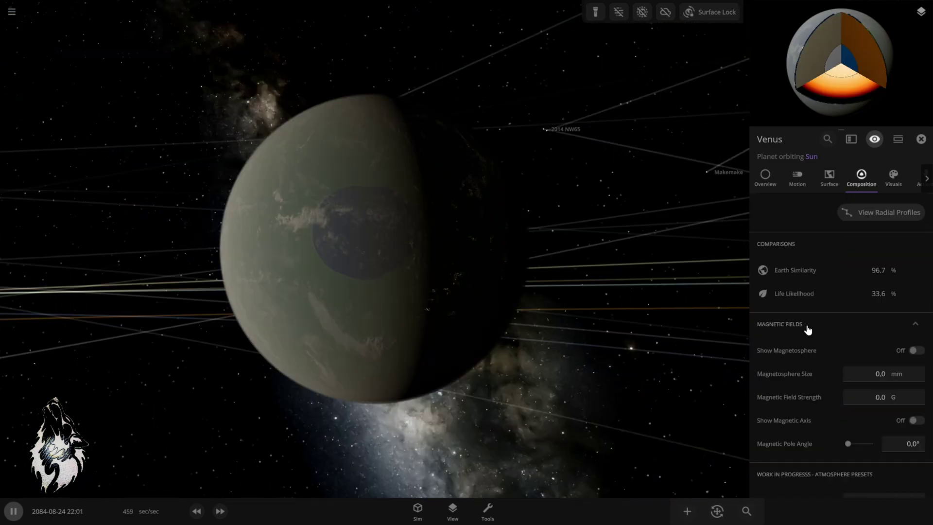
Review the Composition comparisons, then pause the simulation
mouse_move(798, 275)
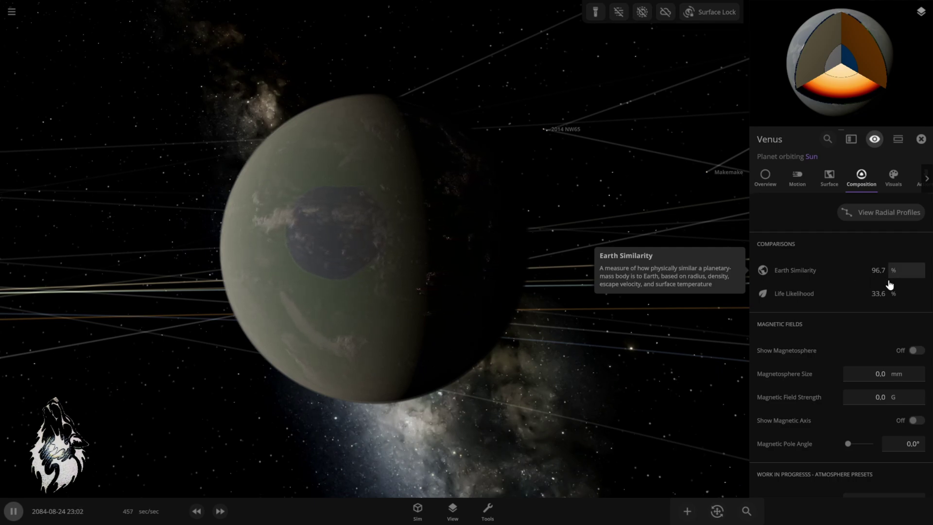
mouse_move(878, 303)
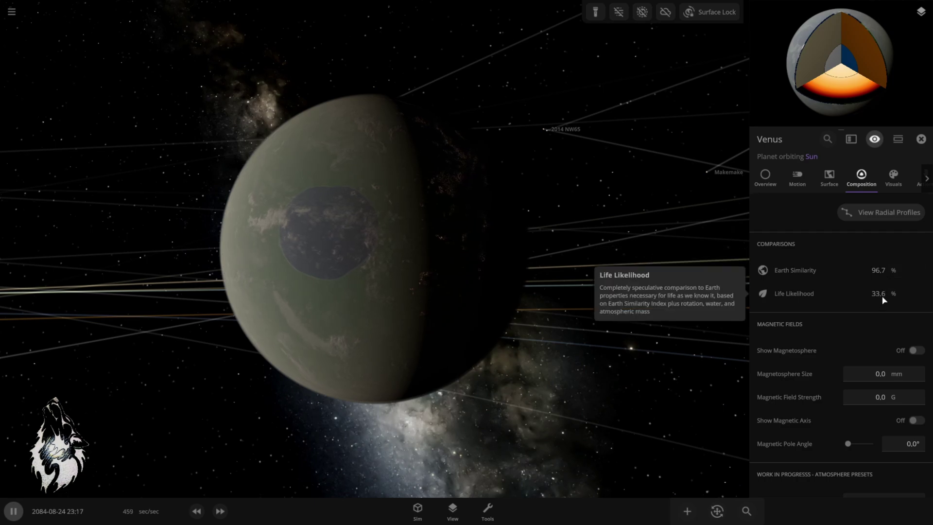
drag(590, 329, 502, 342)
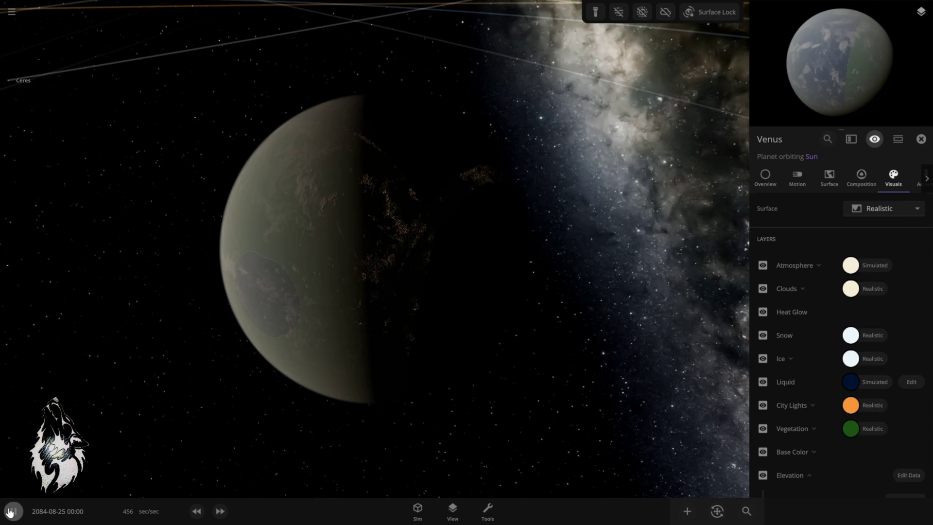
click(12, 511)
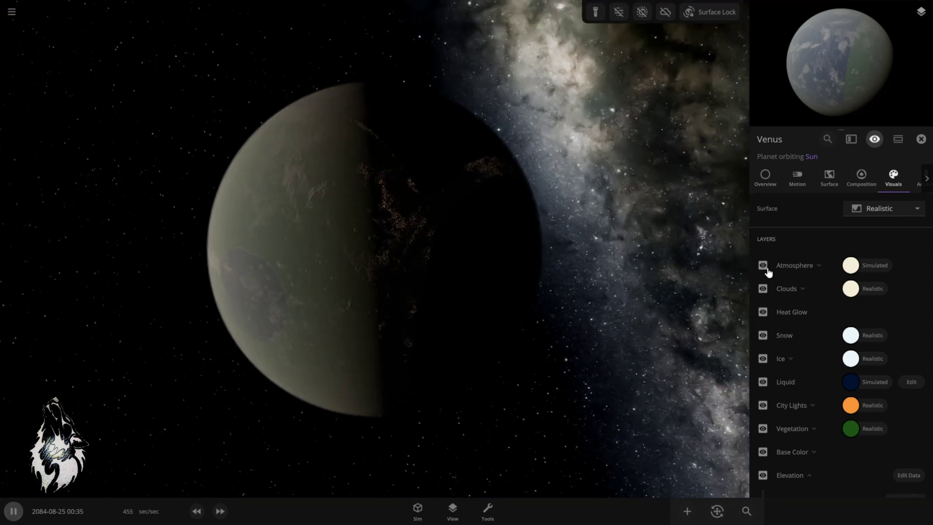
Toggle the Atmosphere layer off and back on while orbiting to centre the ocean patch
click(764, 267)
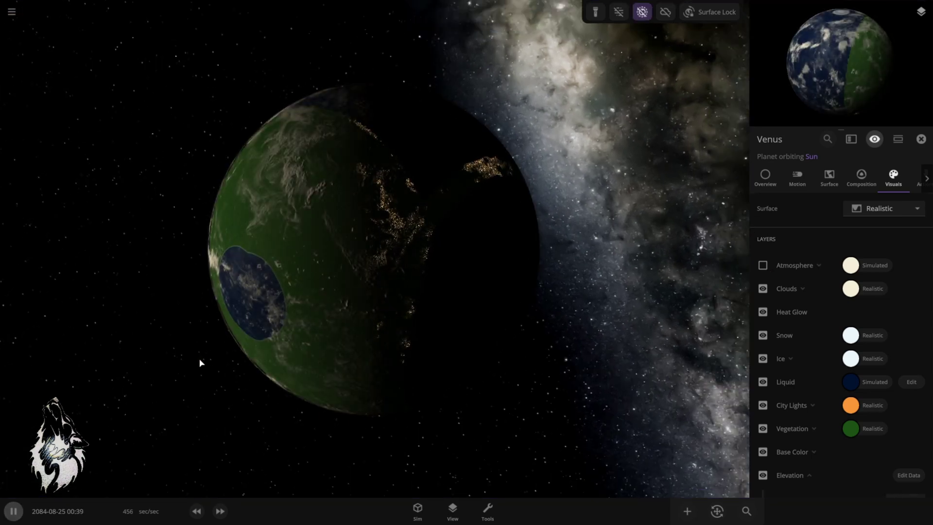
click(22, 512)
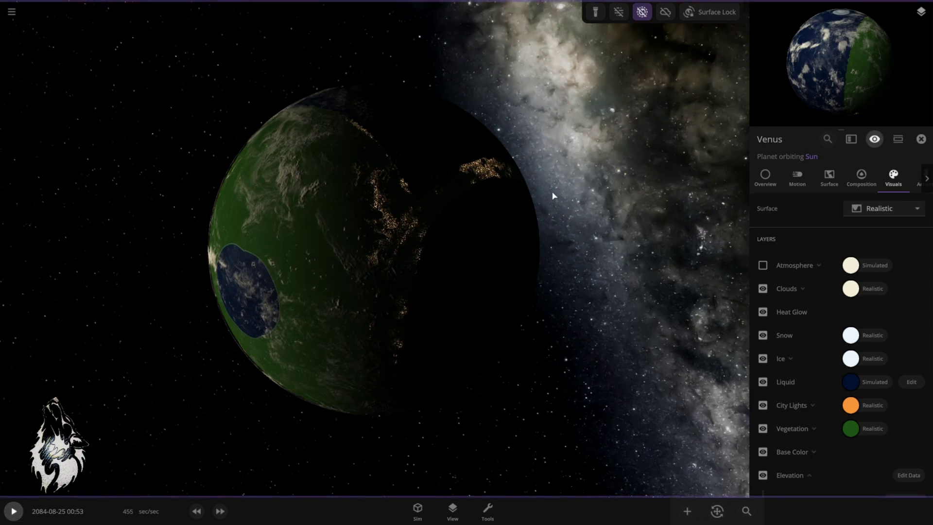
drag(553, 196, 729, 258)
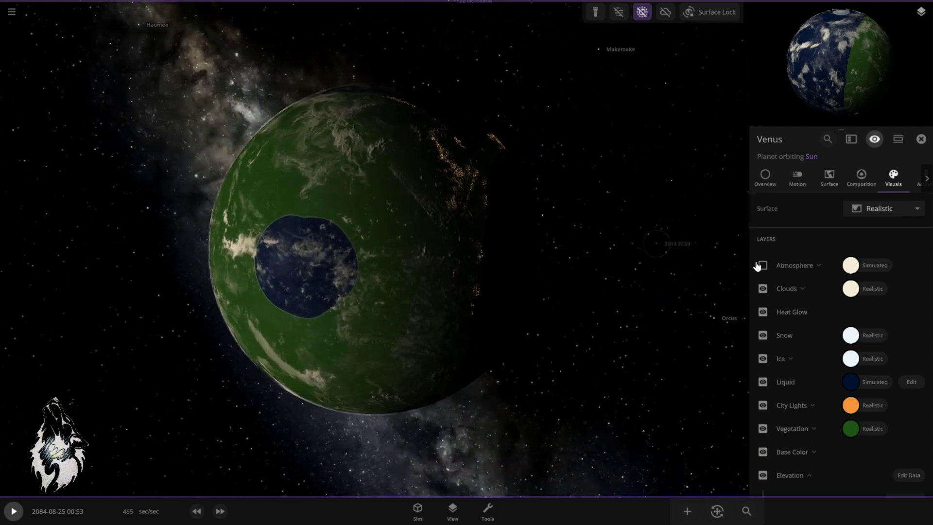
click(762, 266)
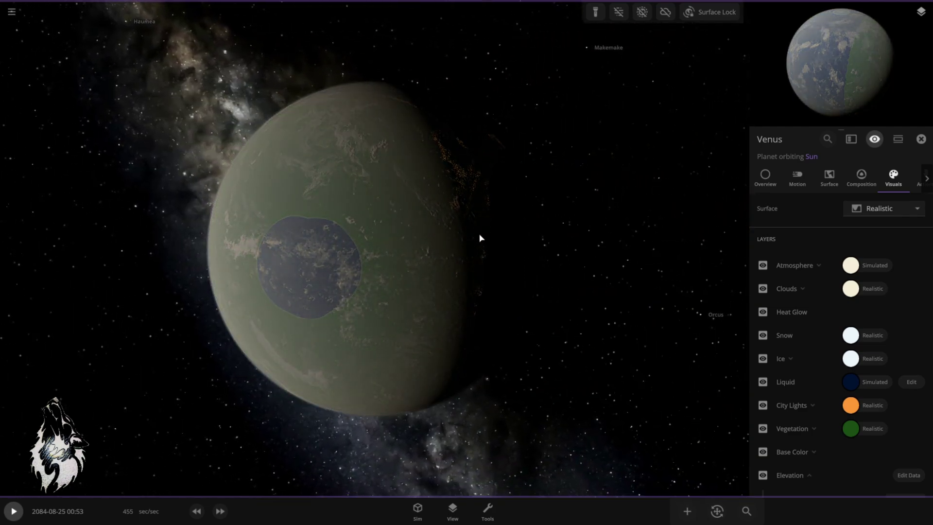
drag(480, 238, 483, 300)
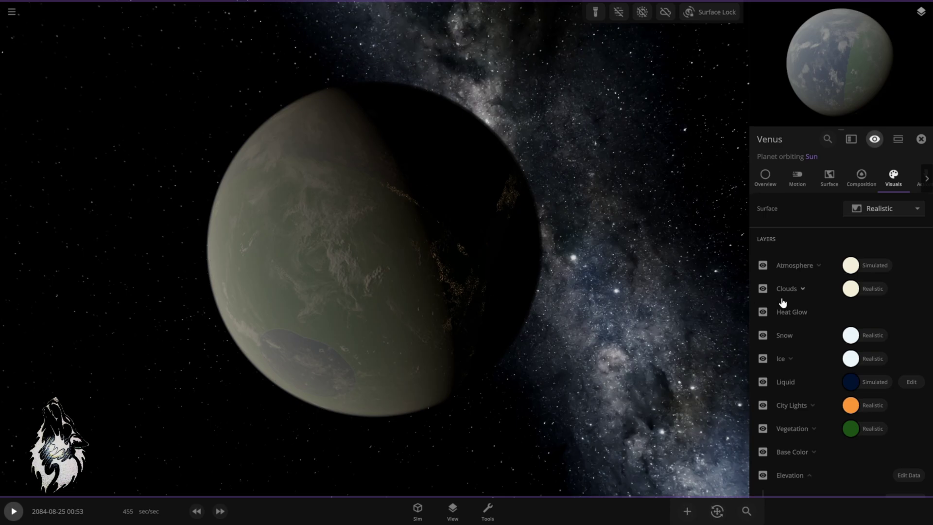
Try a saturated yellow atmosphere colour, then shift the atmosphere to red
click(853, 265)
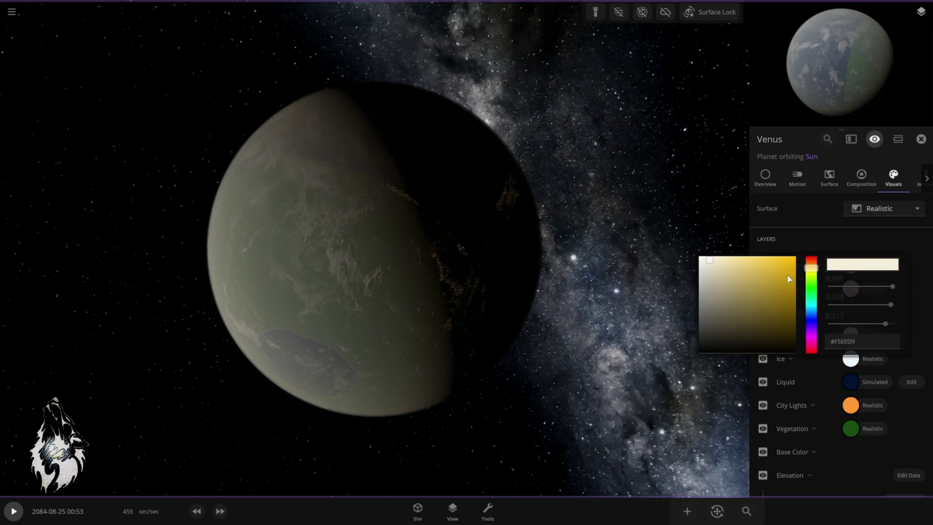
drag(788, 278, 796, 256)
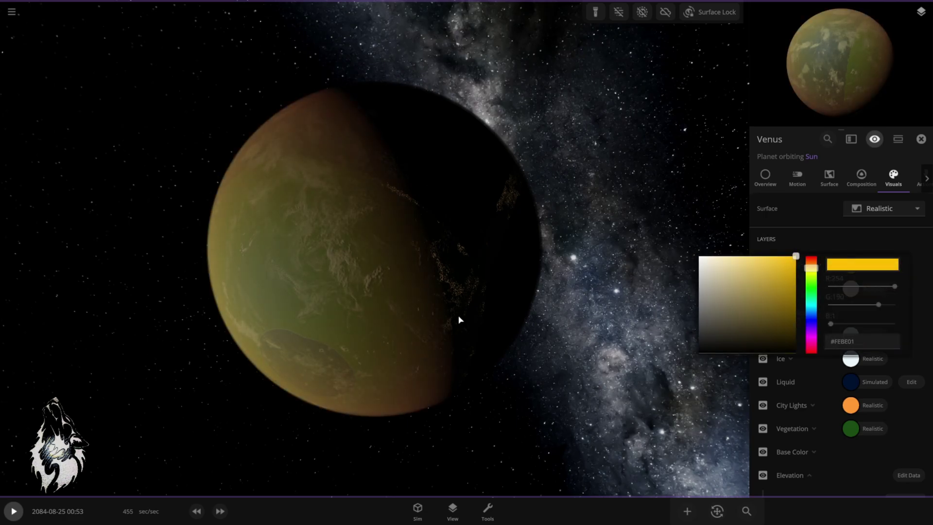
click(381, 267)
click(844, 272)
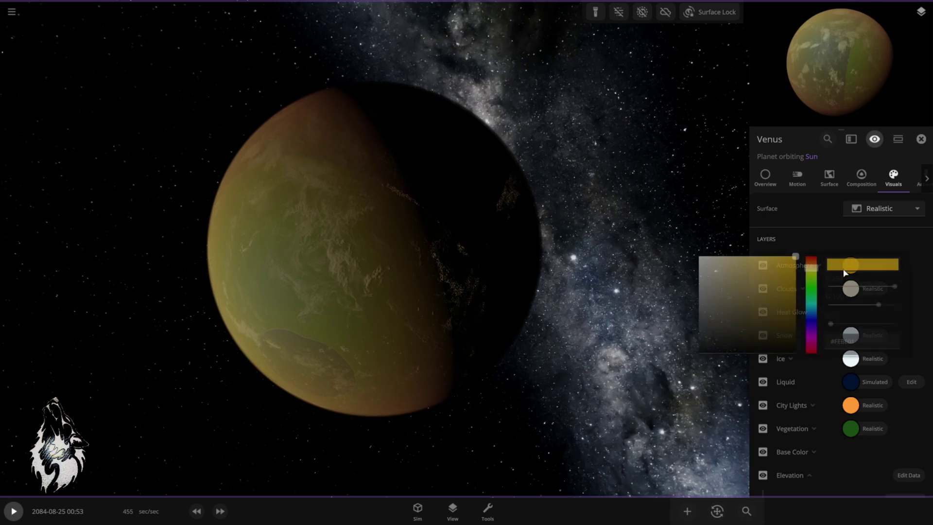
drag(819, 270, 798, 260)
click(463, 289)
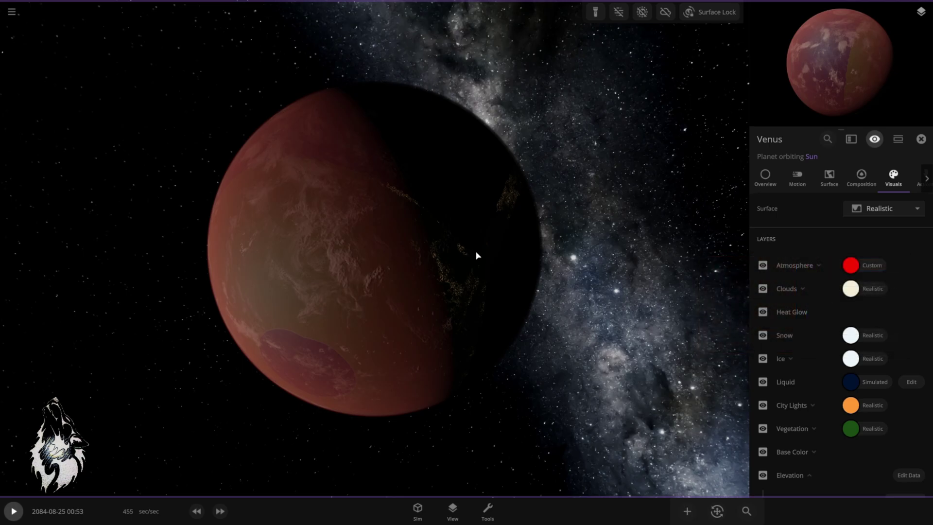
Orbit to Venus's night side and set the atmosphere colour back to yellow
drag(477, 256, 506, 223)
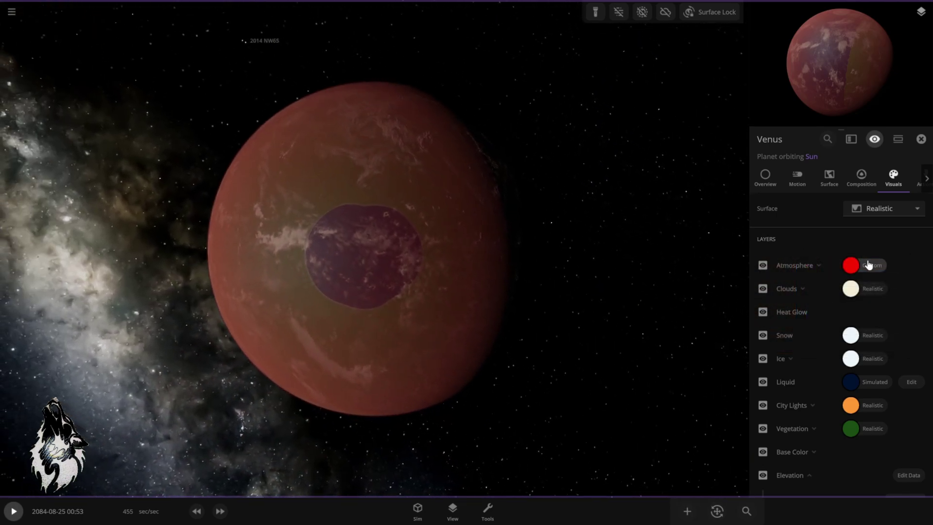
drag(538, 270, 374, 275)
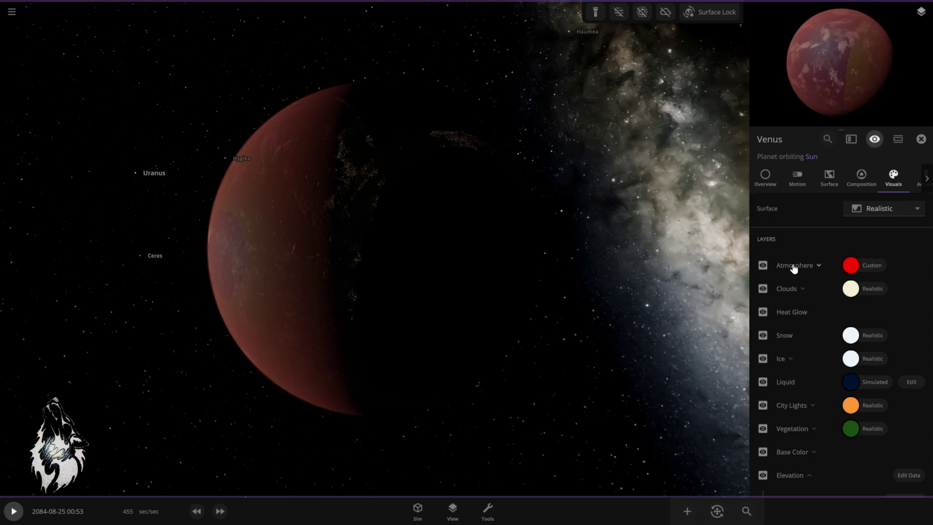
click(846, 270)
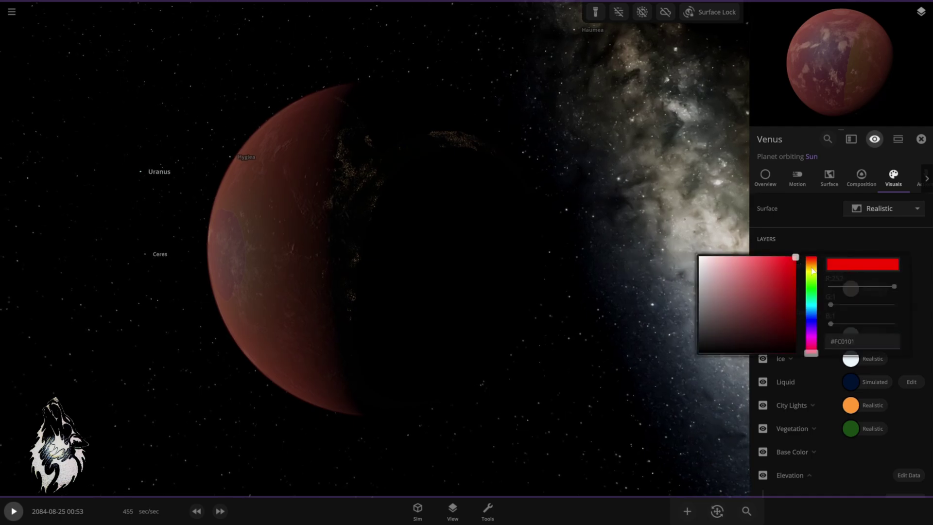
drag(812, 277, 813, 271)
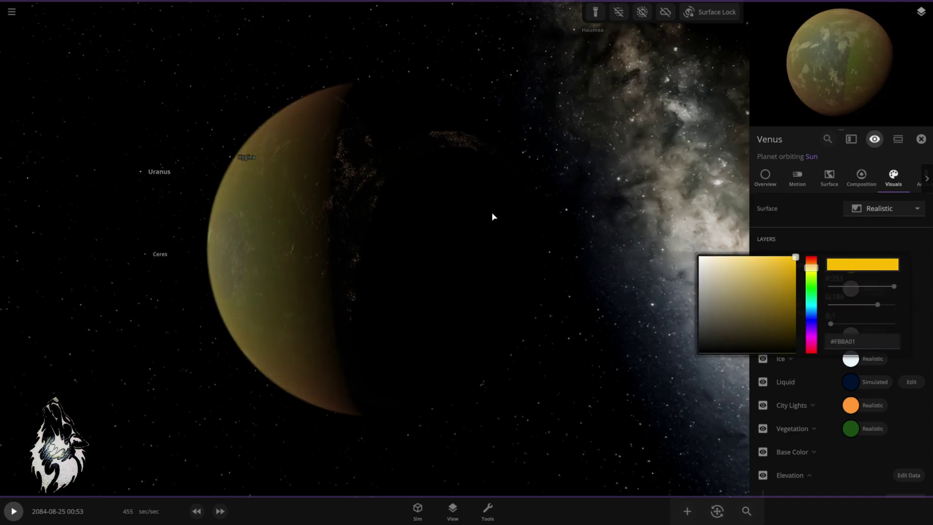
click(533, 242)
Turn to Venus's lit side and switch the Atmosphere layer off
drag(533, 242, 653, 290)
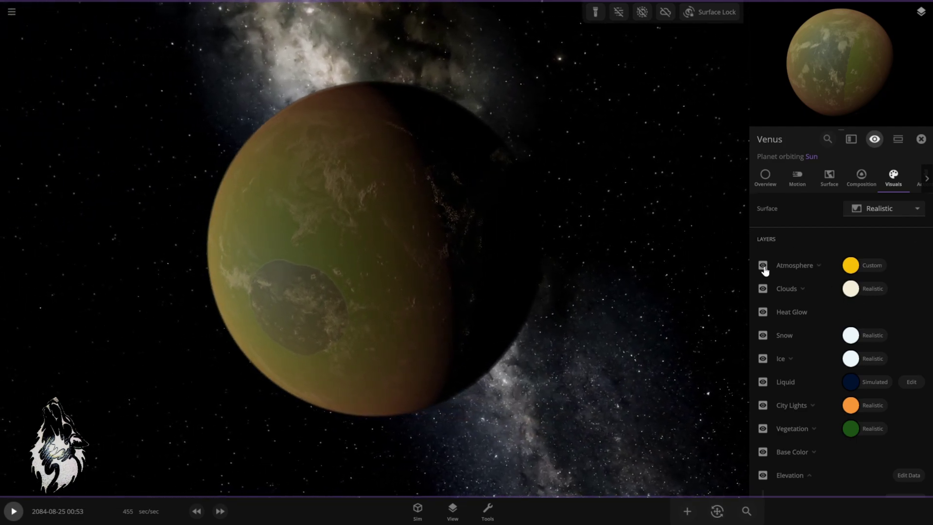
click(763, 265)
click(763, 266)
click(763, 265)
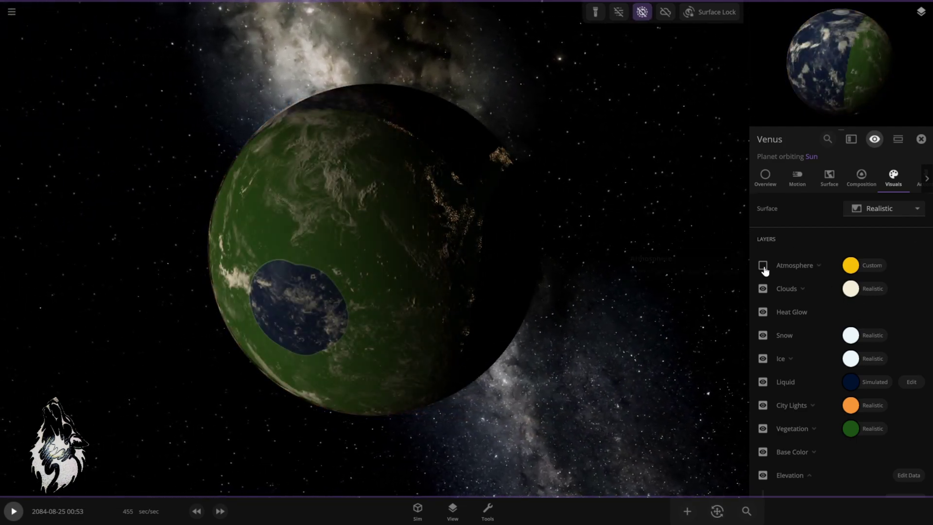
Change Venus's liquid colour to a vivid blue (#012CFE) and view the blue seas
click(851, 382)
drag(761, 396, 797, 378)
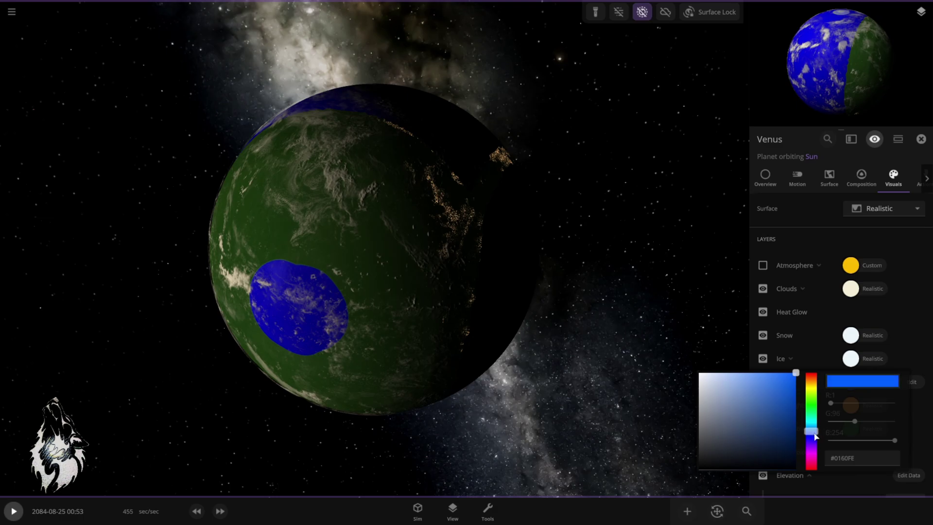
drag(815, 436, 815, 435)
click(321, 243)
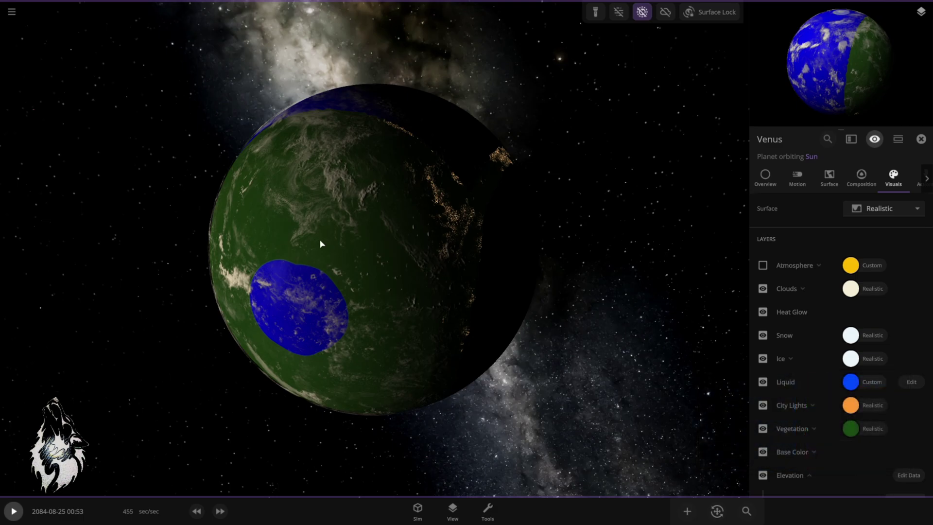
drag(321, 244, 493, 272)
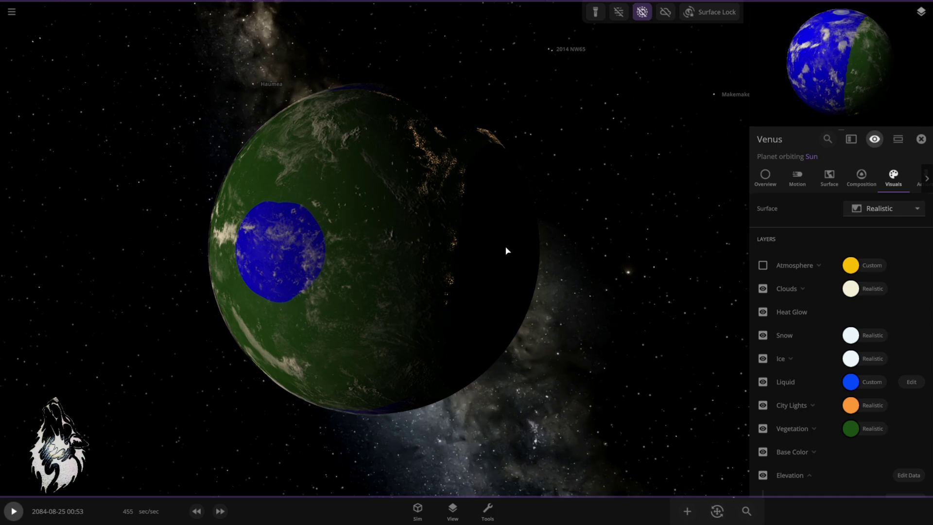
Recolour Venus's vegetation to a dark purple (#310466)
click(852, 428)
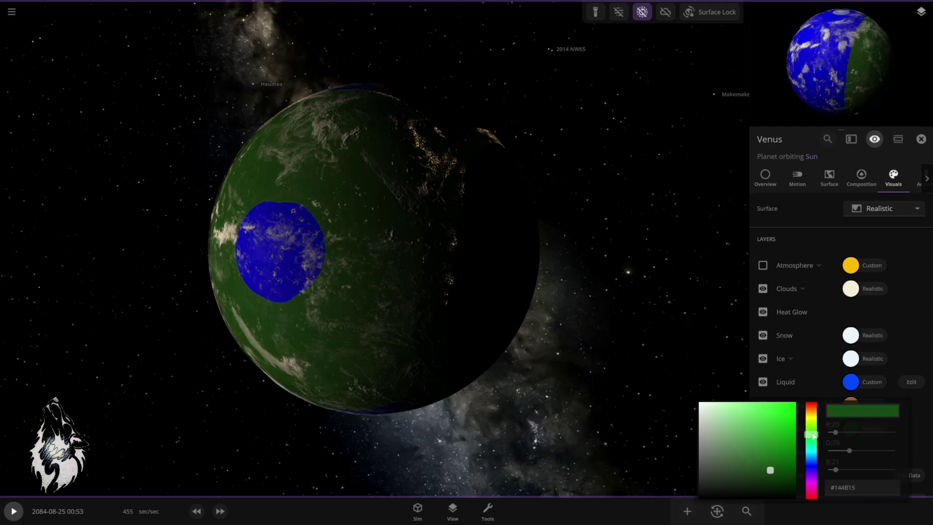
drag(814, 435, 821, 475)
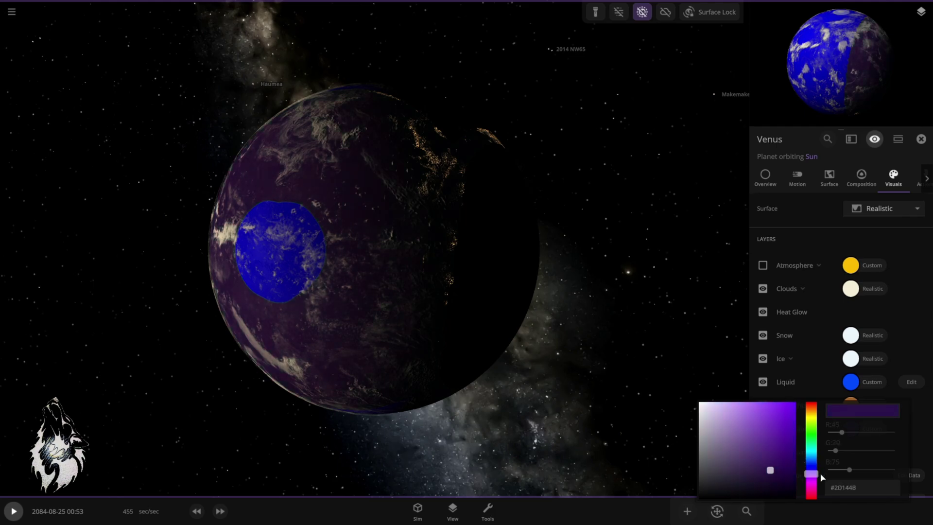
click(480, 285)
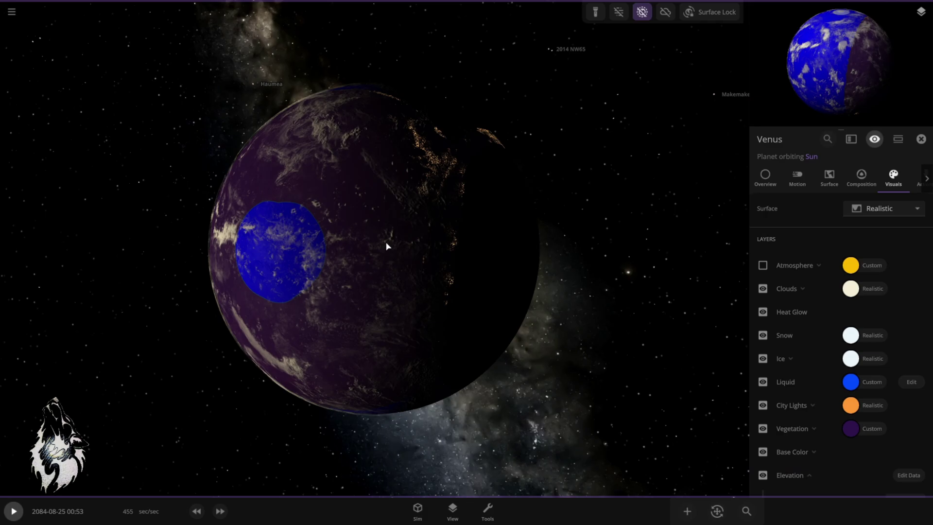
drag(385, 246, 589, 327)
mouse_move(572, 286)
mouse_down()
mouse_move(548, 254)
mouse_move(348, 211)
mouse_move(559, 275)
mouse_up()
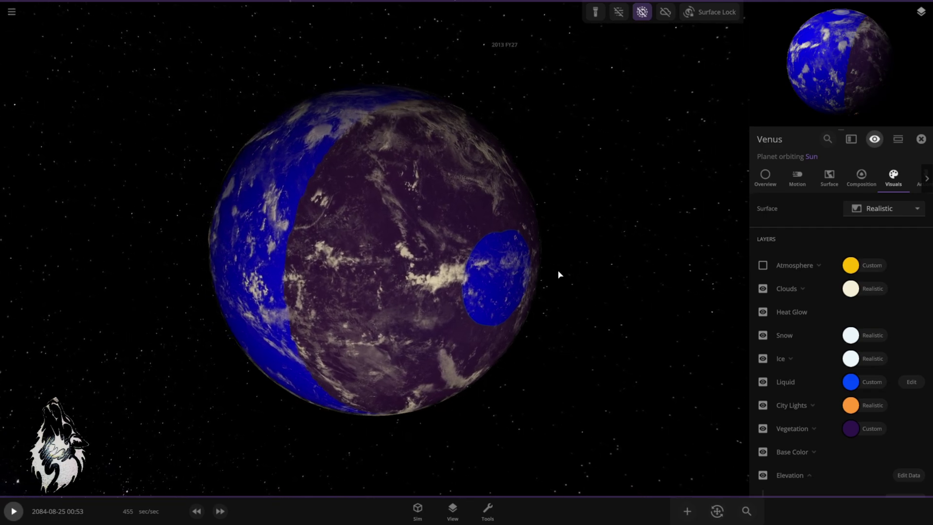
click(849, 428)
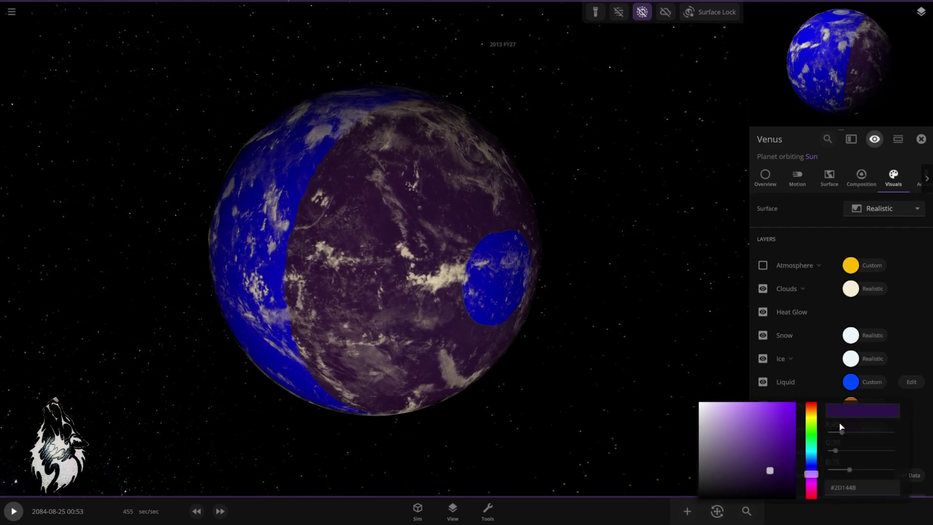
drag(770, 470, 794, 463)
click(910, 315)
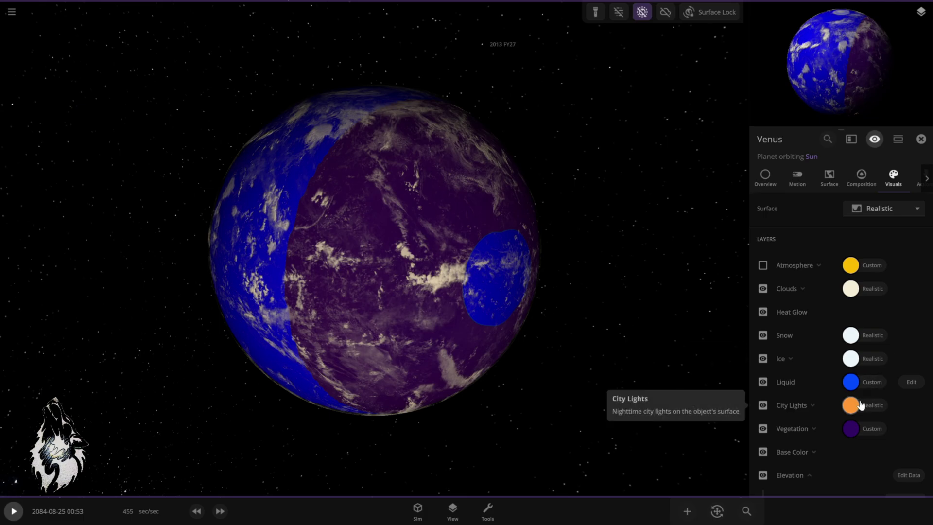
Set Venus's city lights to a custom cyan colour
click(663, 298)
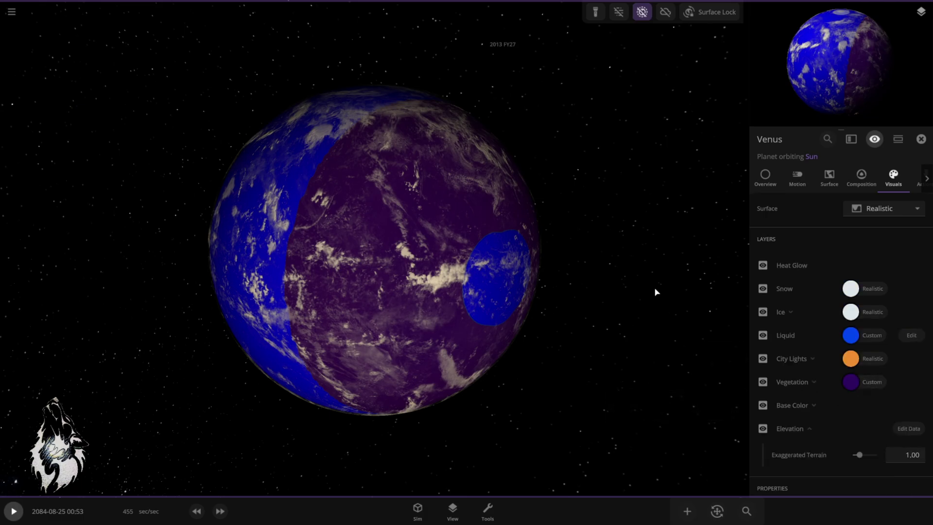
drag(487, 282, 463, 238)
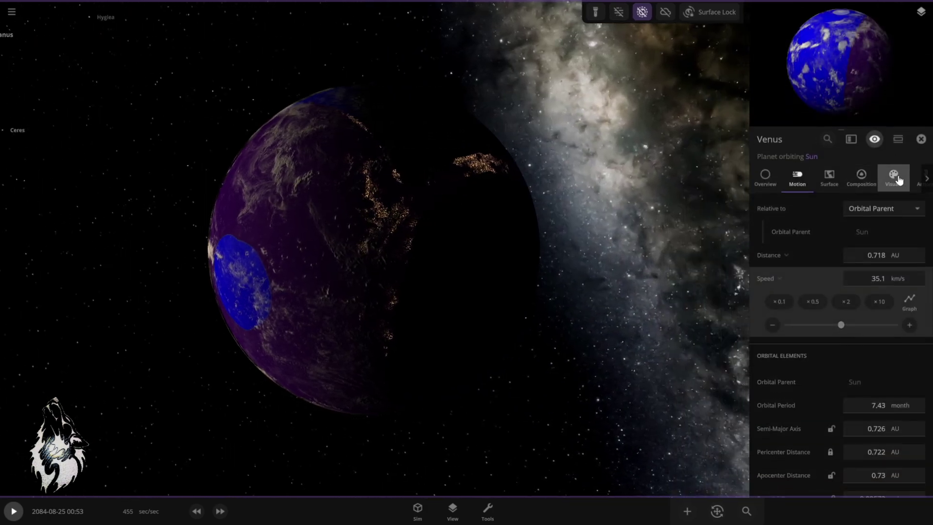
click(850, 407)
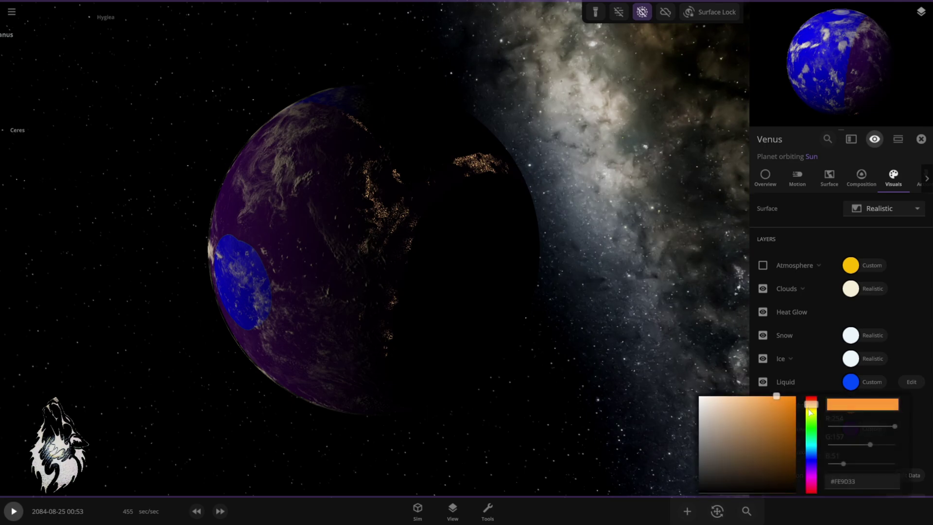
drag(815, 413, 814, 450)
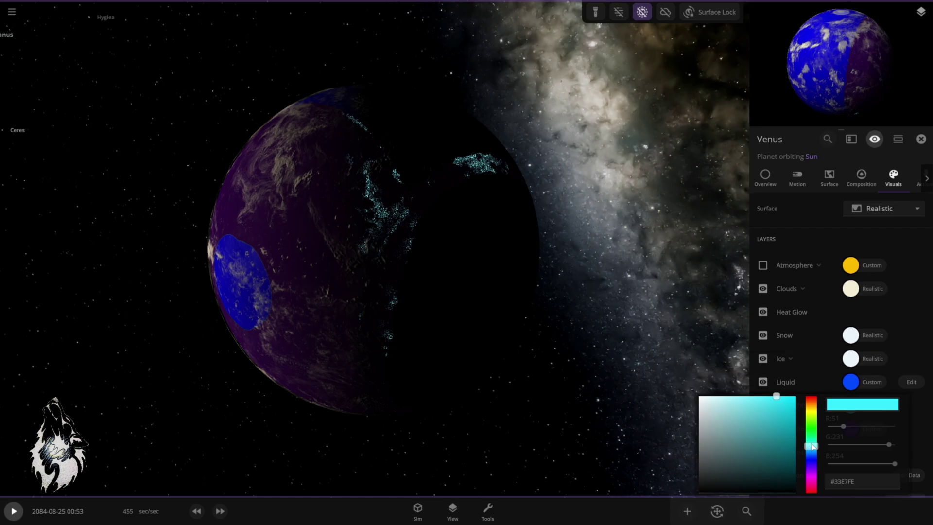
click(768, 266)
Show the atmosphere layer and change its colour to red
click(763, 266)
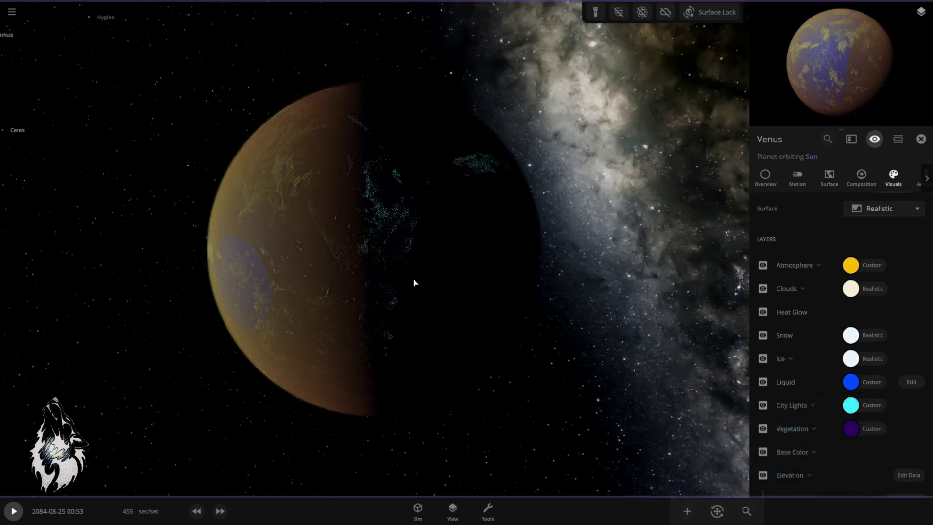
click(850, 265)
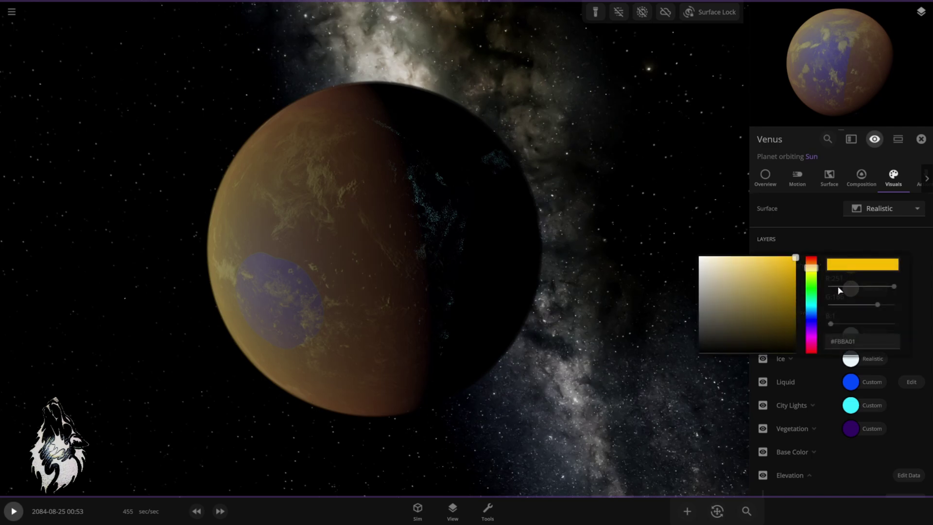
drag(815, 268, 818, 257)
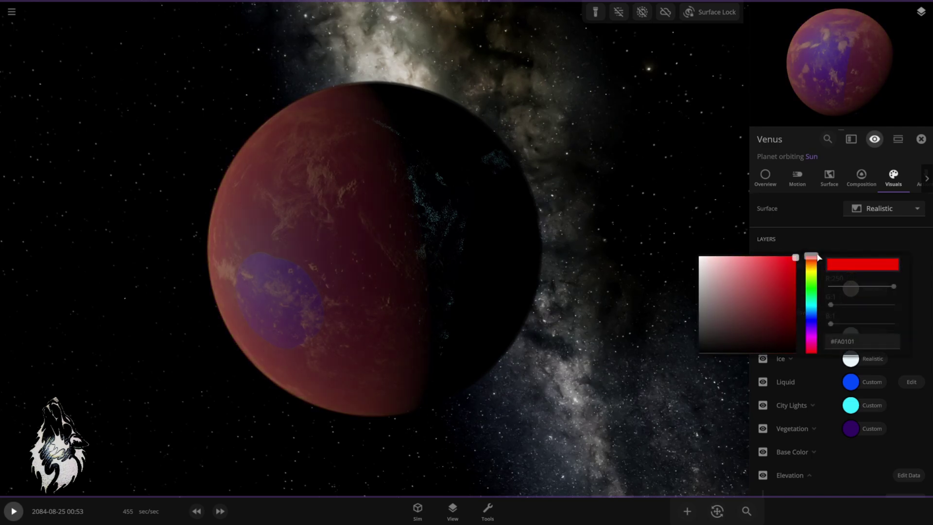
click(480, 252)
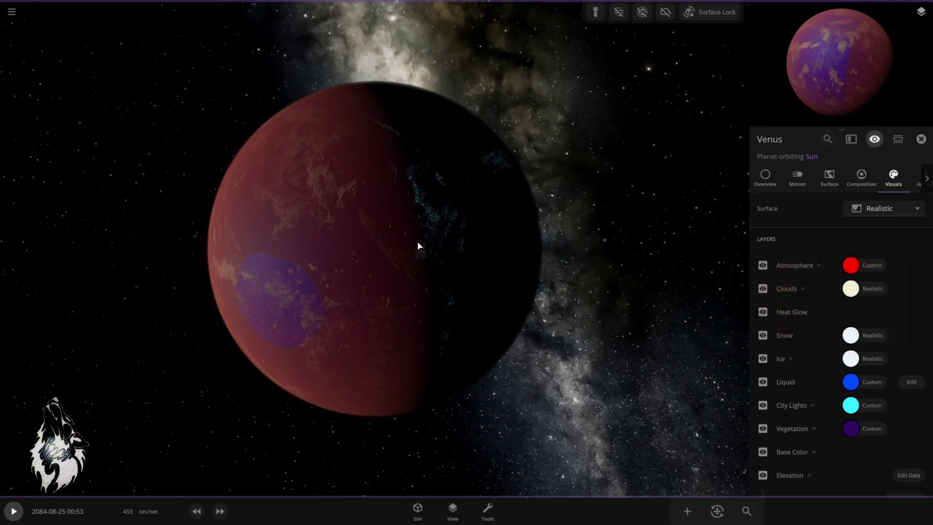
drag(419, 246, 469, 259)
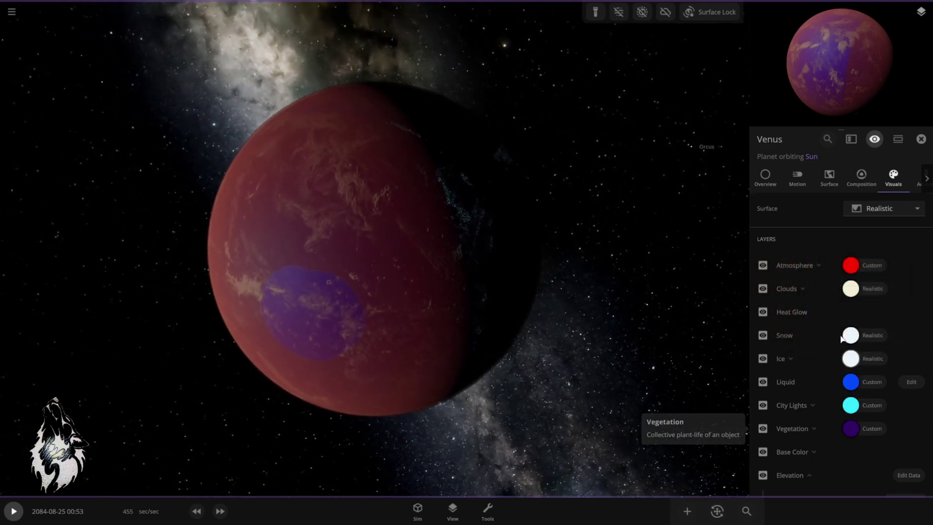
Hide the atmosphere, make the vegetation bright magenta, then show the red atmosphere again
click(764, 265)
click(854, 428)
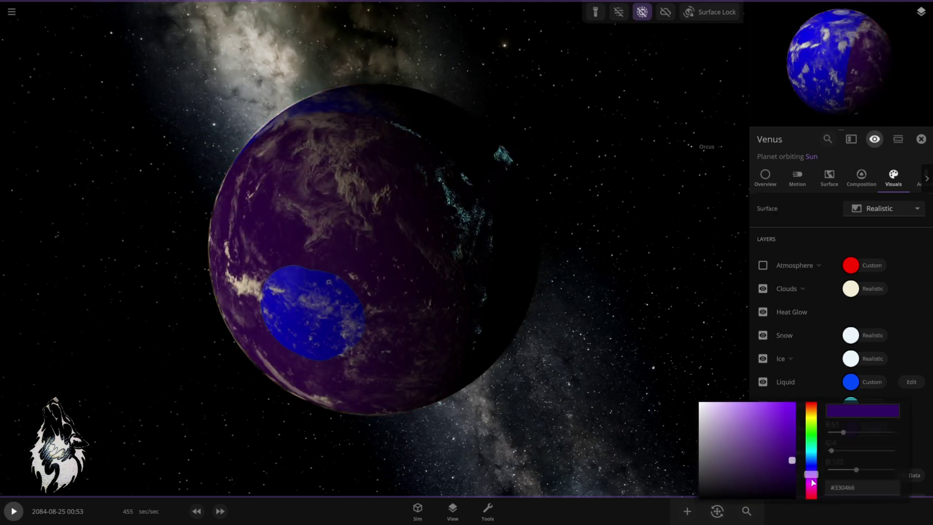
click(812, 479)
mouse_move(812, 482)
mouse_down()
mouse_move(810, 457)
mouse_move(811, 480)
mouse_up()
click(778, 442)
drag(779, 442, 779, 418)
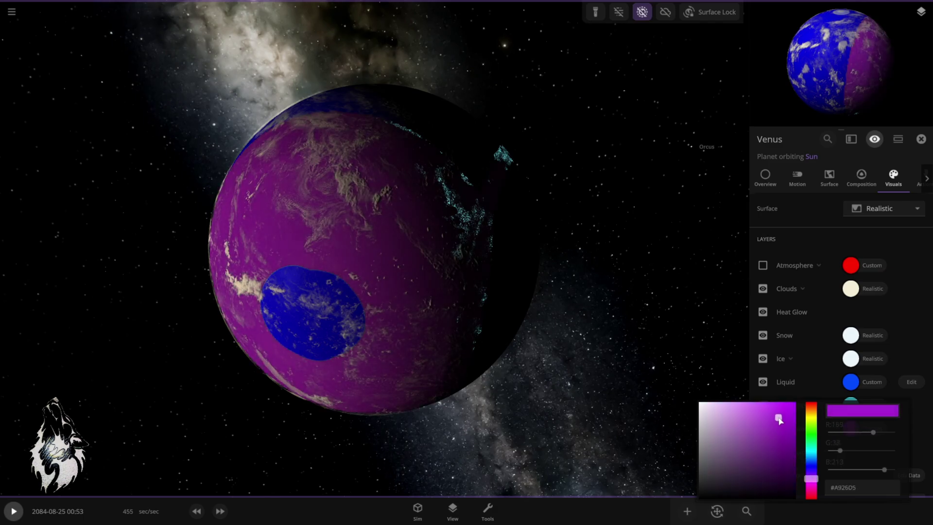
click(764, 274)
click(762, 265)
drag(480, 268, 522, 242)
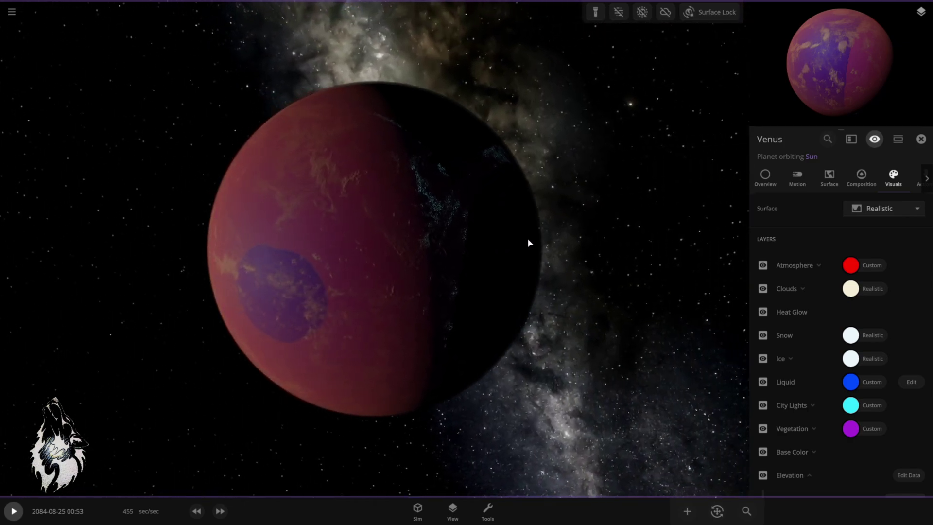
Change Venus's liquid colour to yellow (#FEE101) with the Milky Way behind the planet
click(851, 382)
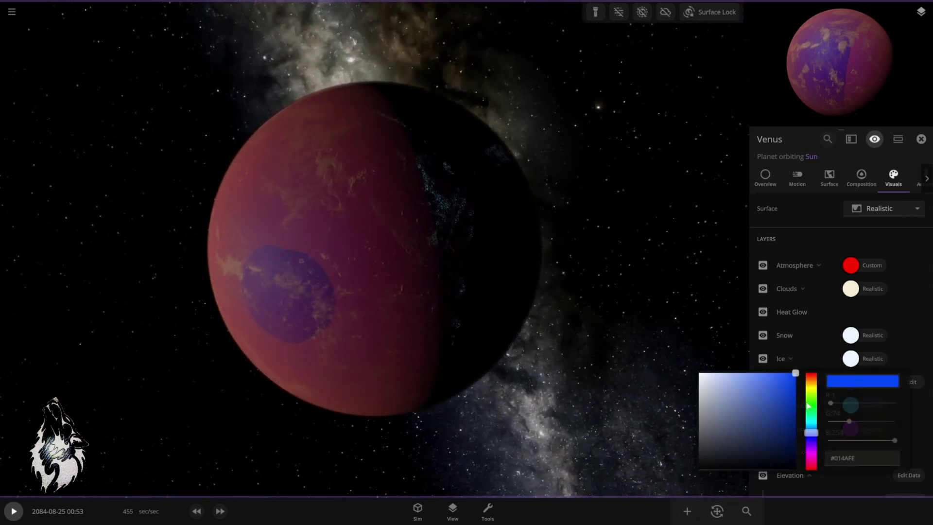
click(811, 404)
mouse_move(812, 405)
mouse_down()
mouse_move(814, 464)
mouse_move(817, 389)
mouse_up()
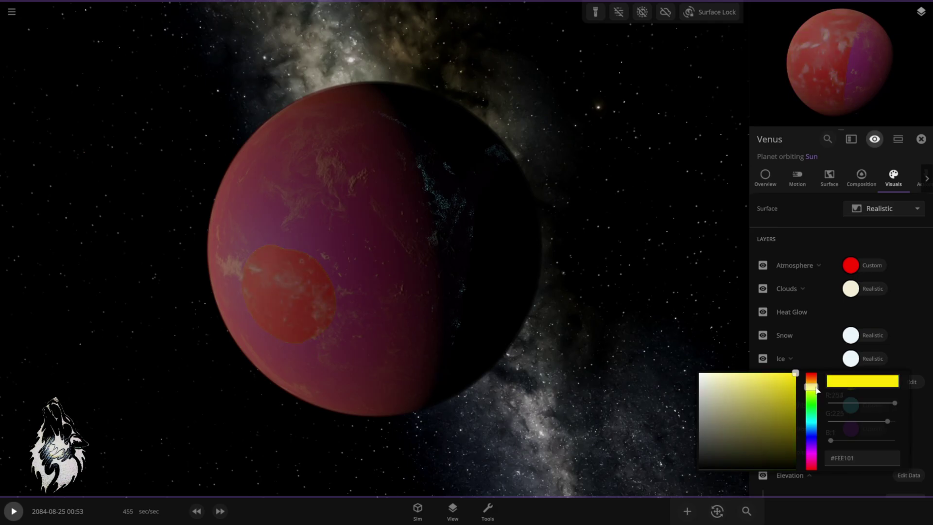
click(496, 257)
drag(495, 254, 415, 285)
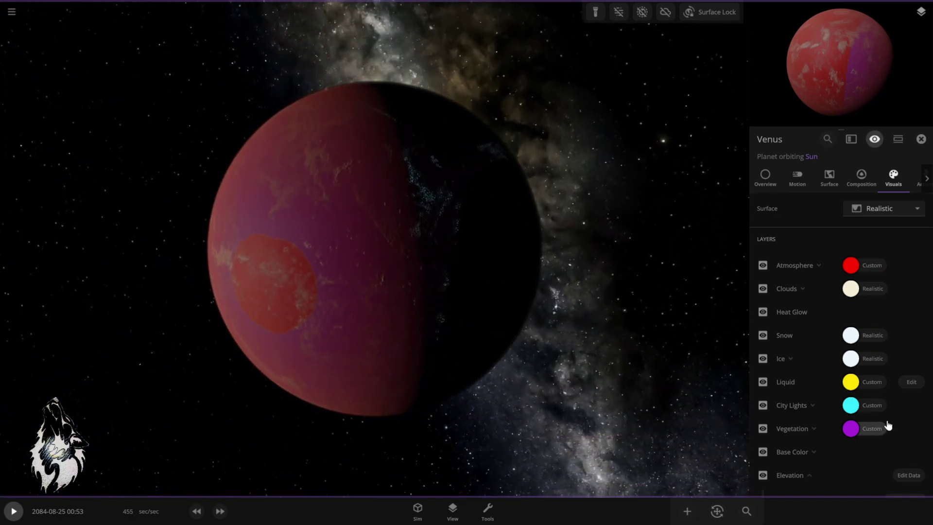
drag(473, 270, 579, 313)
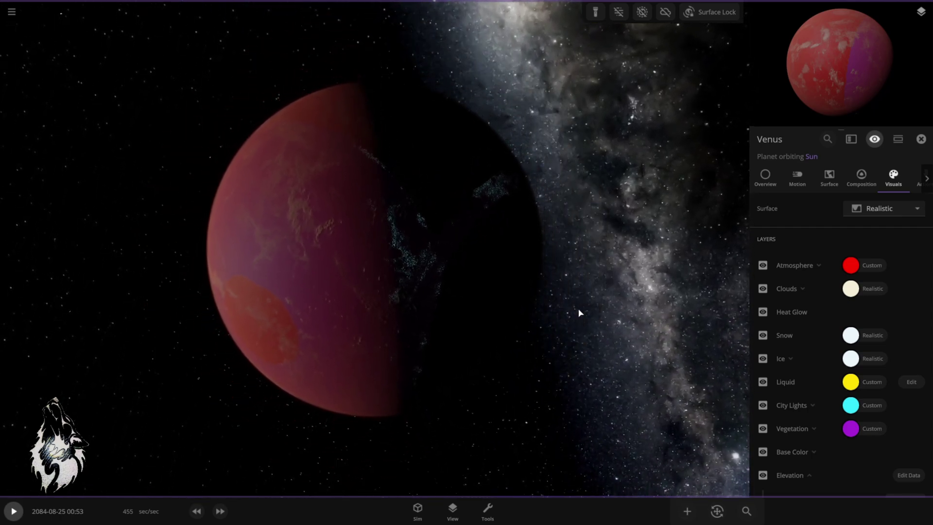
scroll(579, 312, down, 3)
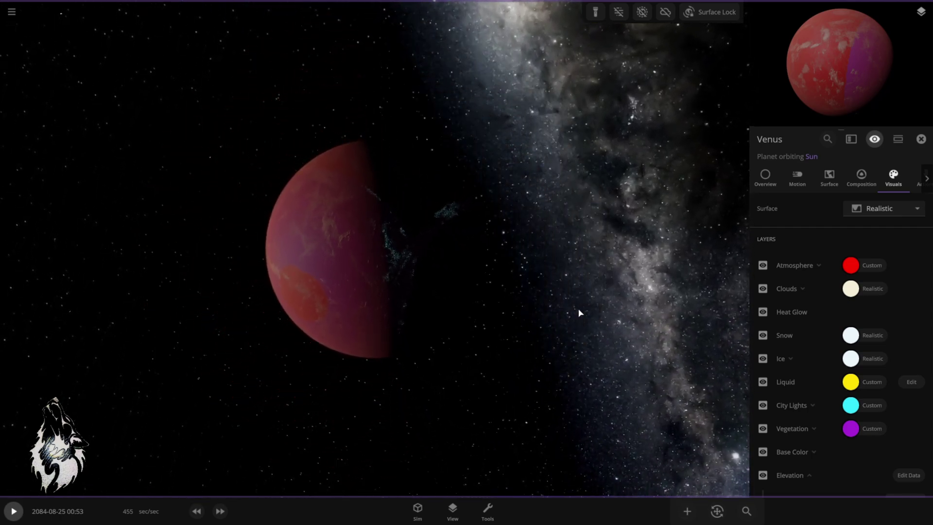